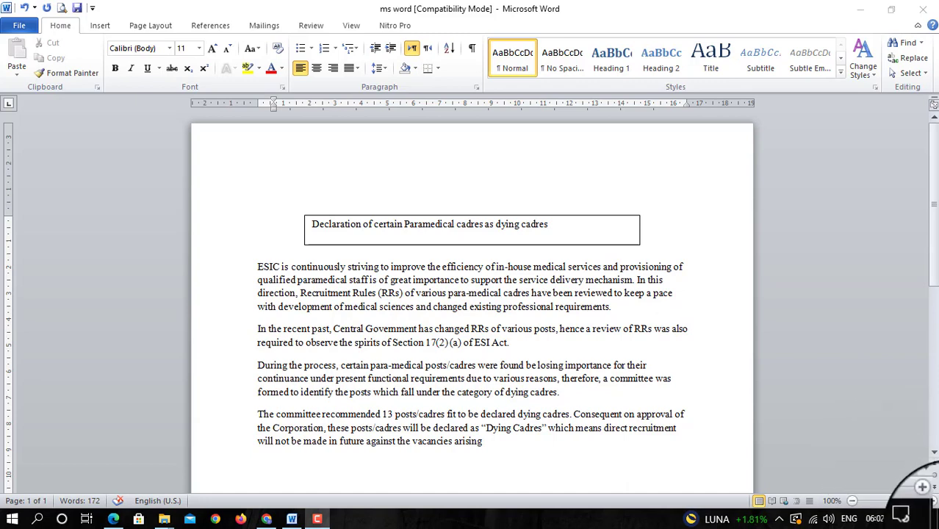
- Switch to UDC doc.pdf in Edge and examine the PART – B (MS-WORD) question's font, size, spacing and alignment instructions for each paragraph
click(114, 519)
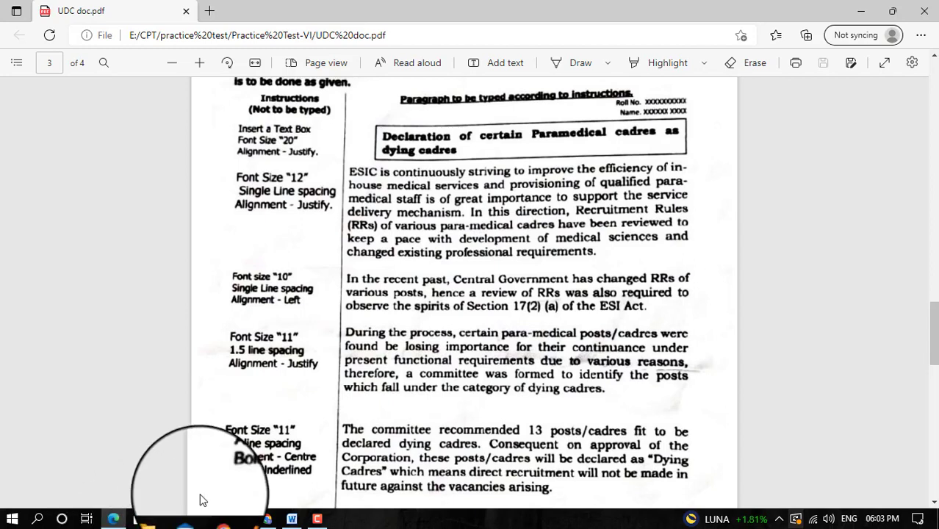
scroll(523, 326, up, 1)
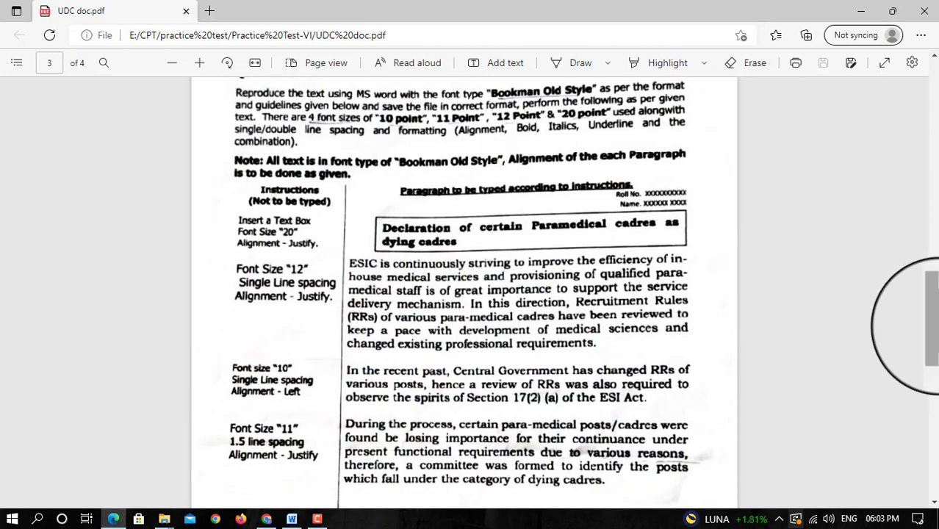
scroll(933, 313, up, 1)
scroll(931, 308, up, 1)
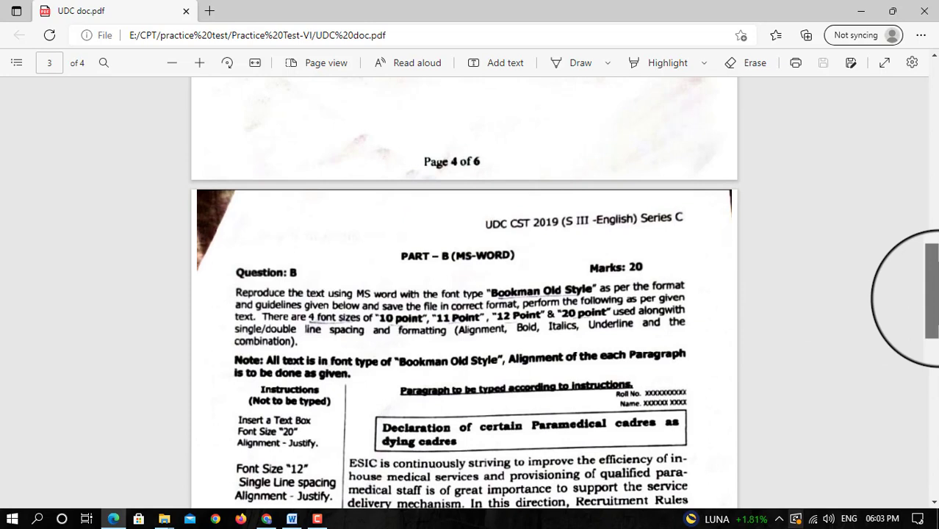
scroll(932, 294, down, 1)
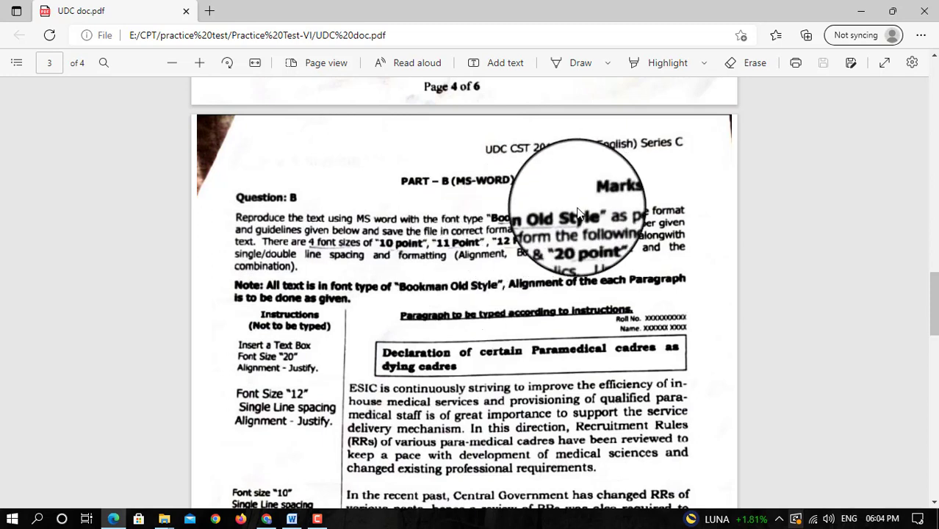
scroll(576, 217, down, 3)
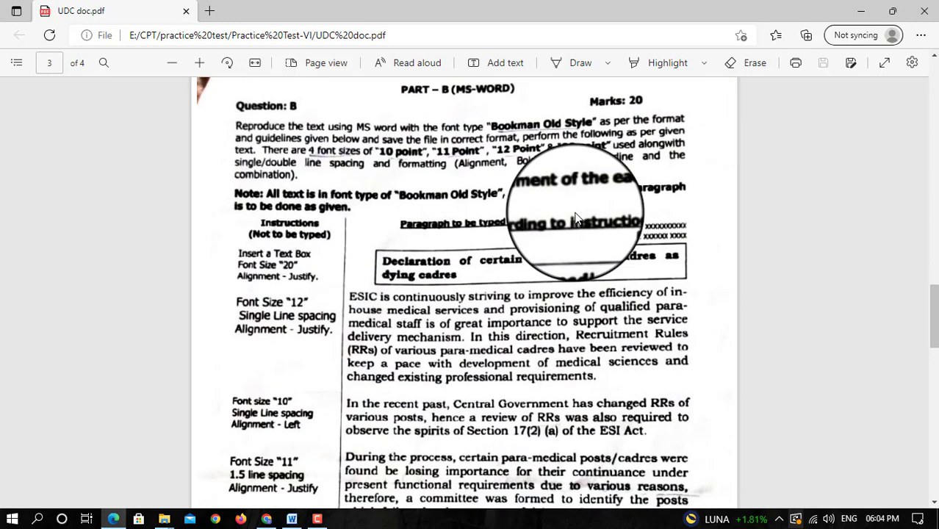
scroll(577, 218, up, 3)
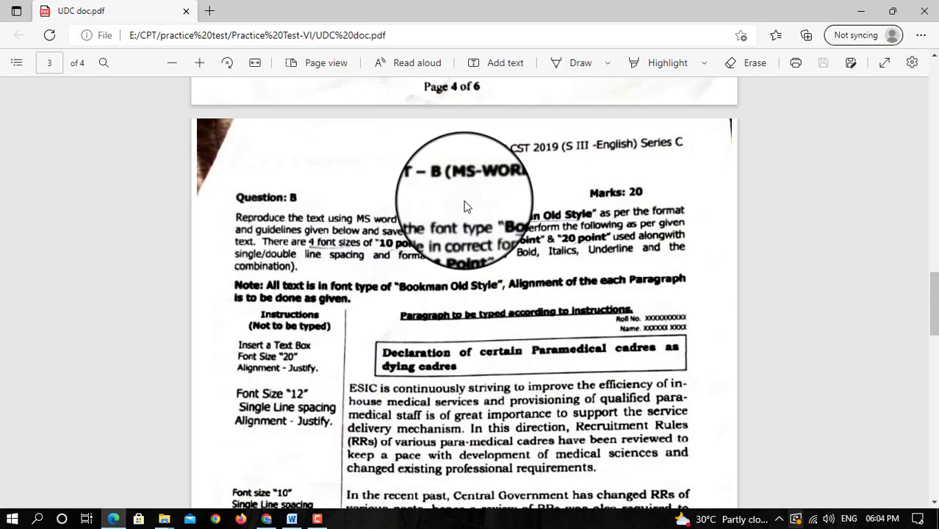
scroll(603, 287, down, 3)
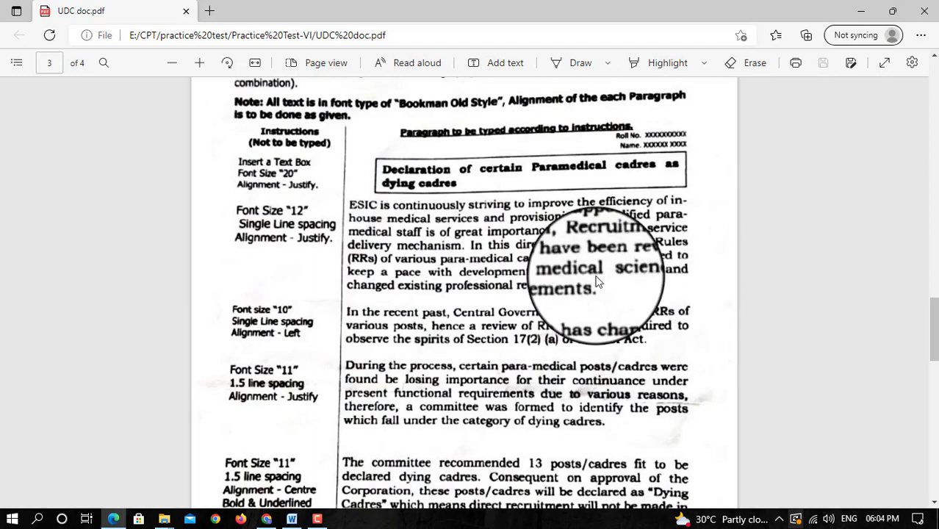
scroll(580, 264, up, 1)
scroll(587, 242, down, 3)
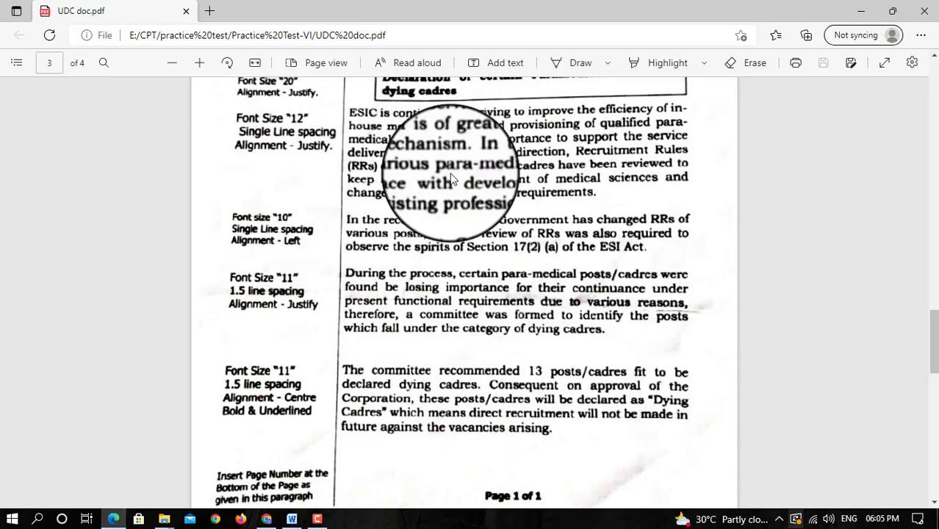
scroll(584, 343, up, 3)
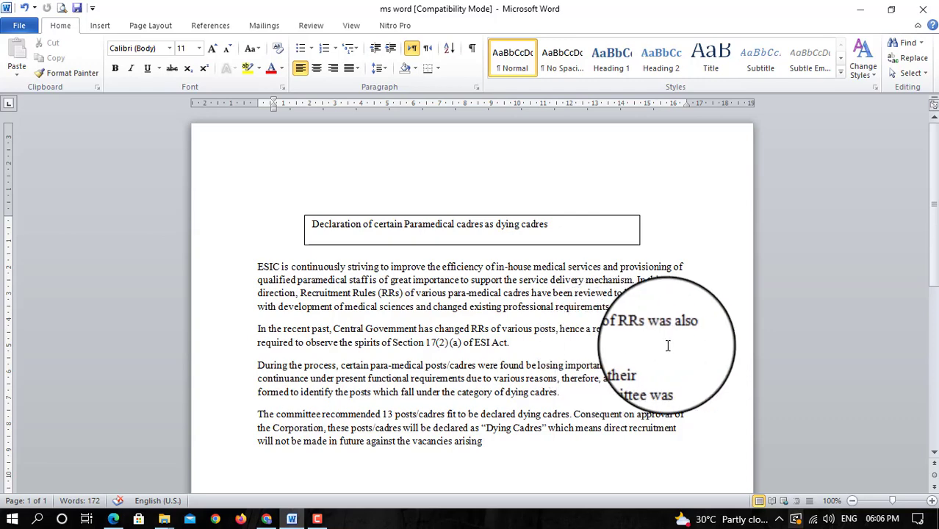
- In the Word document, end the last paragraph with a period and insert a page break after it
scroll(621, 320, down, 5)
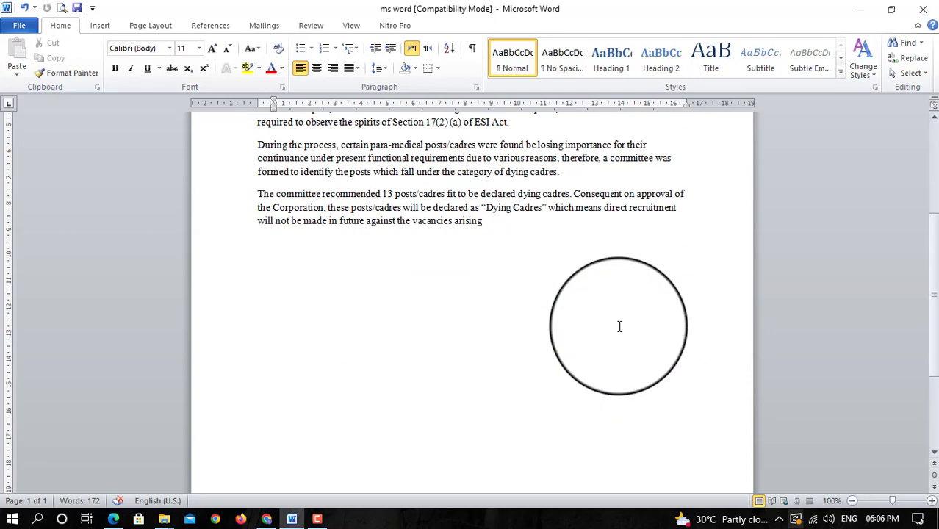
scroll(619, 327, down, 3)
scroll(657, 340, up, 7)
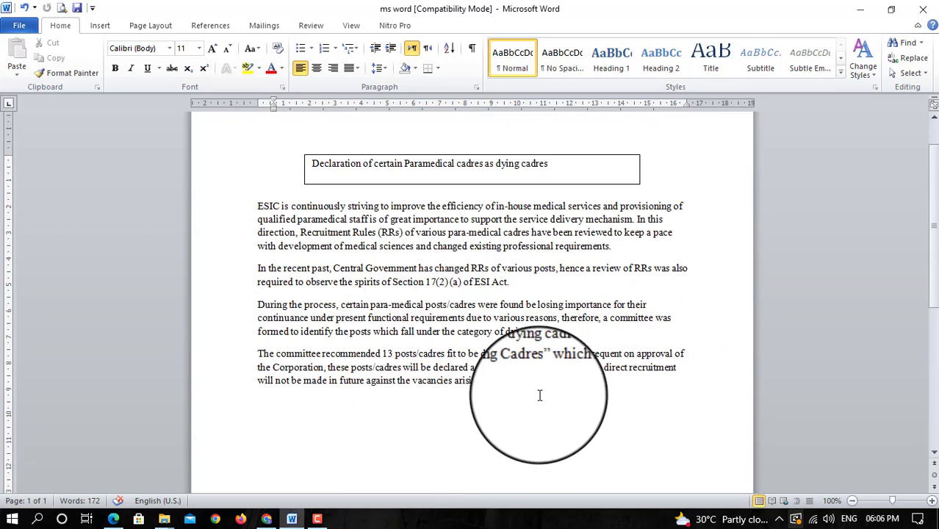
click(515, 385)
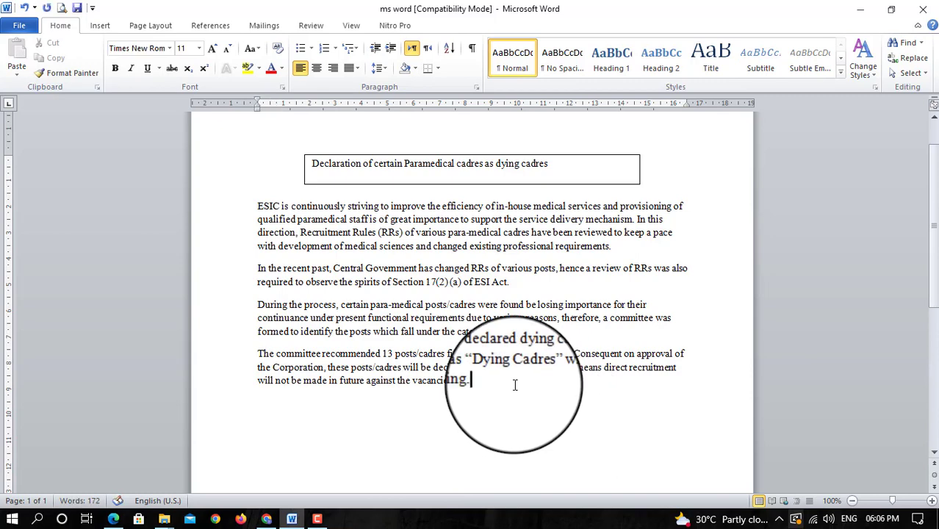
click(100, 25)
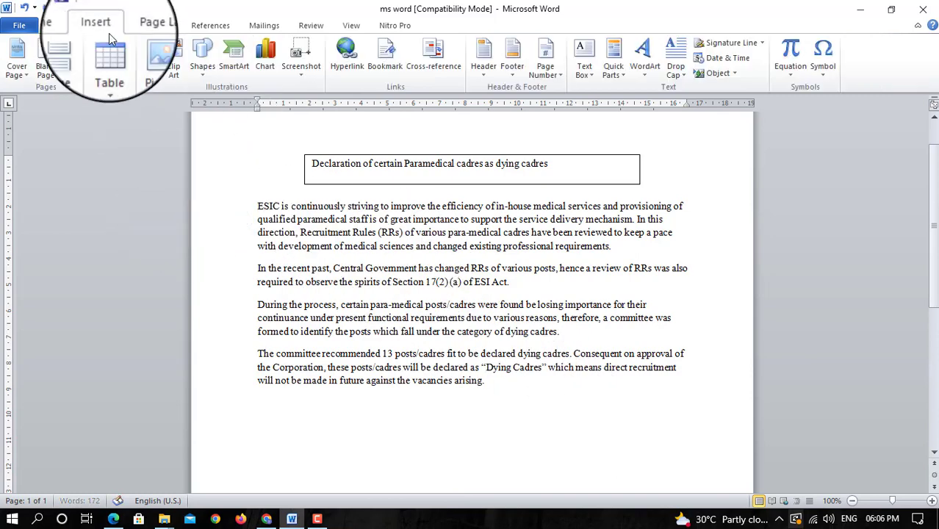
click(75, 61)
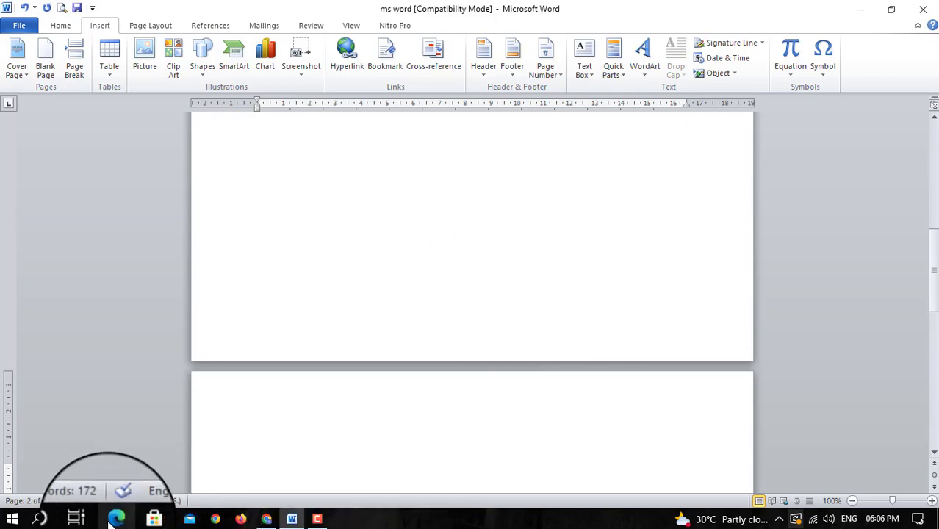
- Check the heading layout in UDC doc.pdf, return to Word and right-align the first line of the new page
mouse_move(113, 519)
click(126, 474)
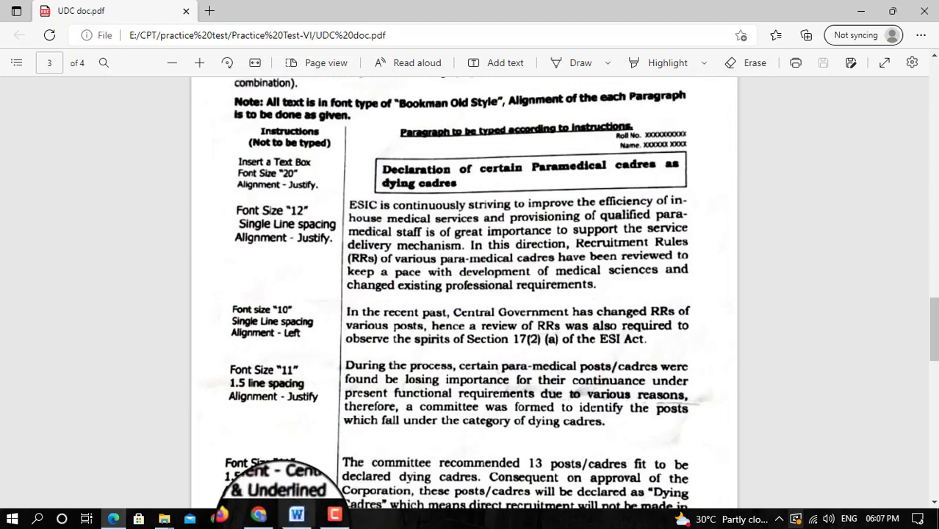
mouse_move(297, 517)
click(272, 481)
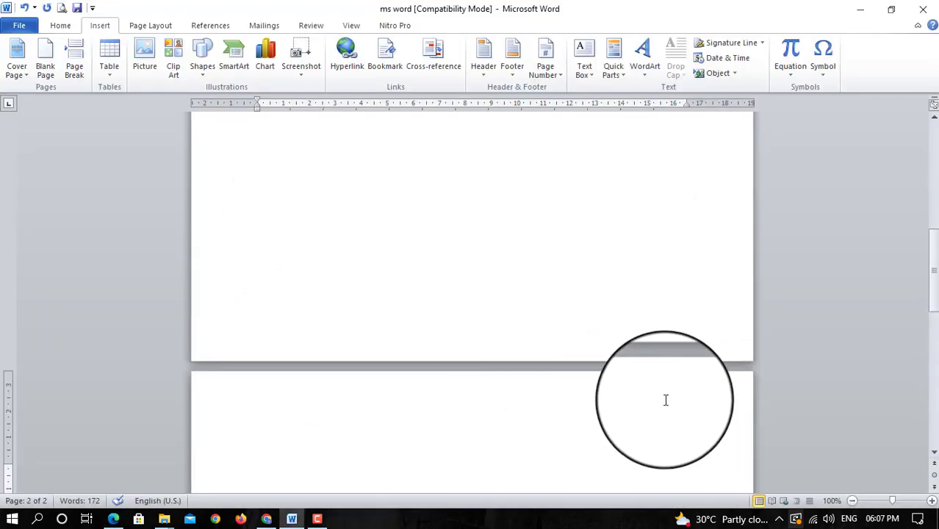
click(660, 426)
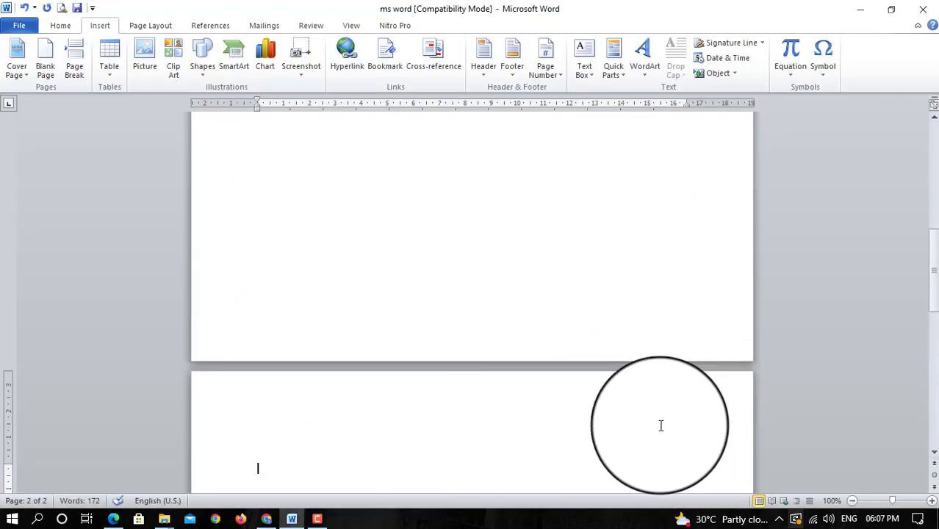
click(63, 32)
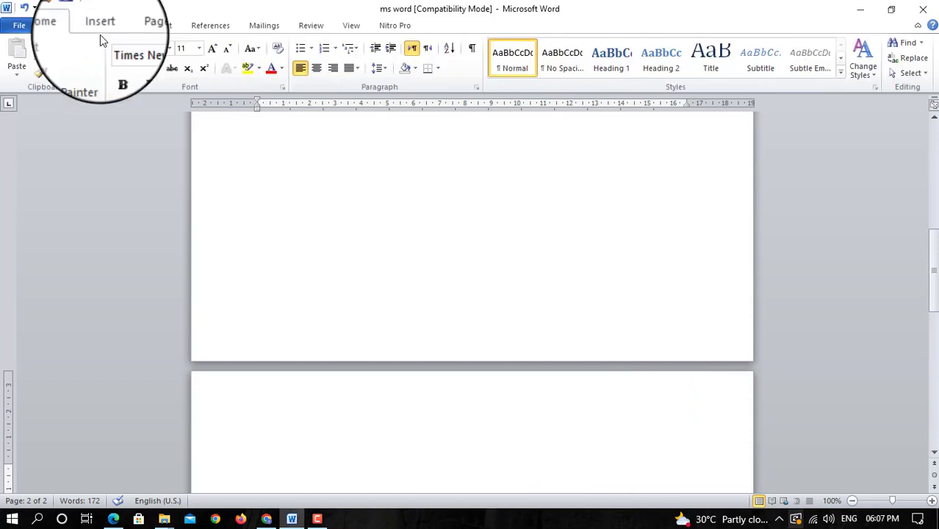
click(336, 74)
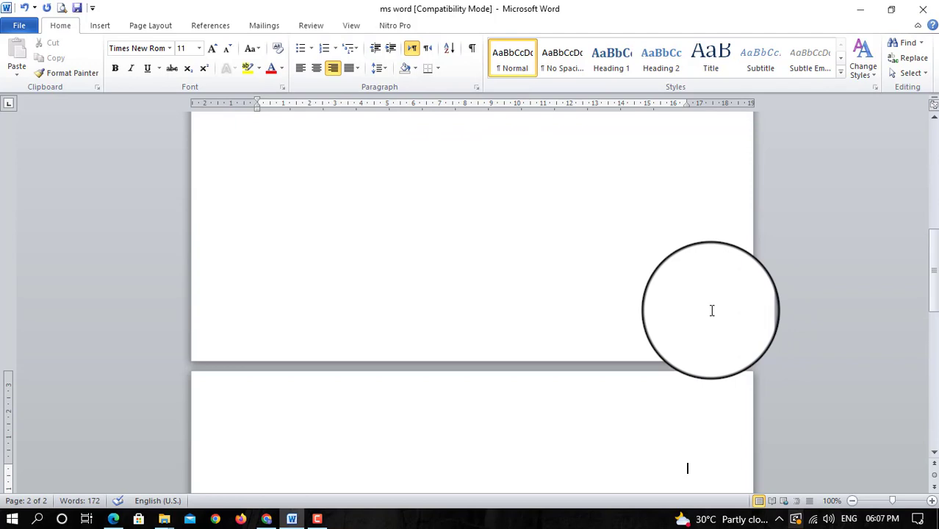
- Enter "Roll No:xxxxxxxxx" and "Name:bbbbbbbbbb" on two separate lines, checking the wording against the PDF
text(Roll n)
key(BackSpace)
key(alt+Tab)
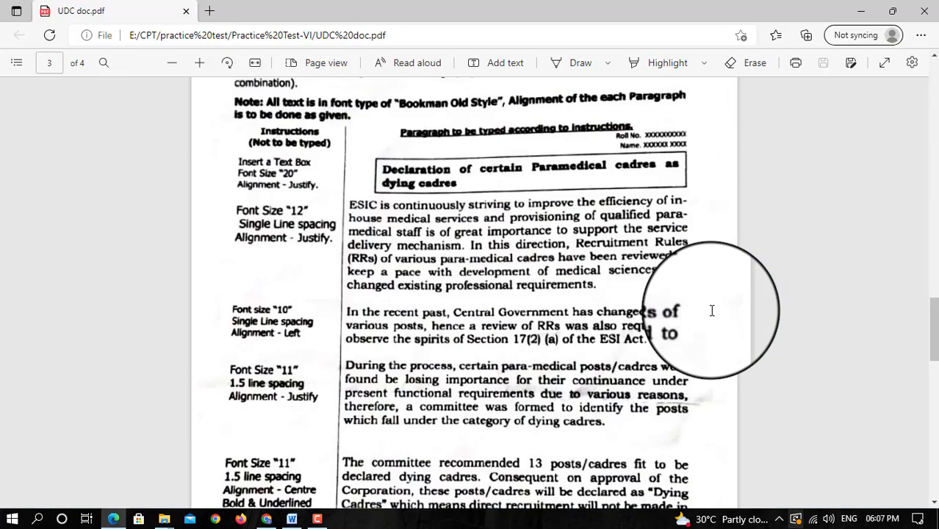
key(alt+Tab)
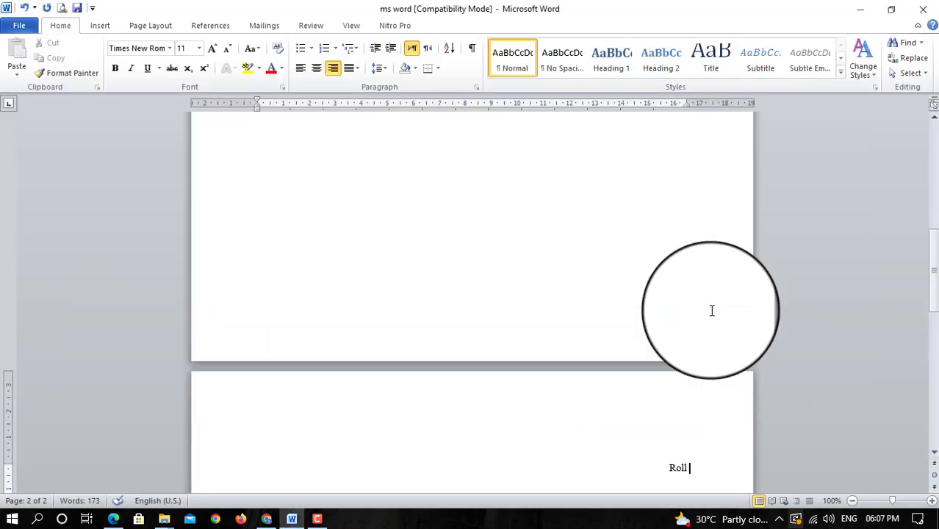
text(No:)
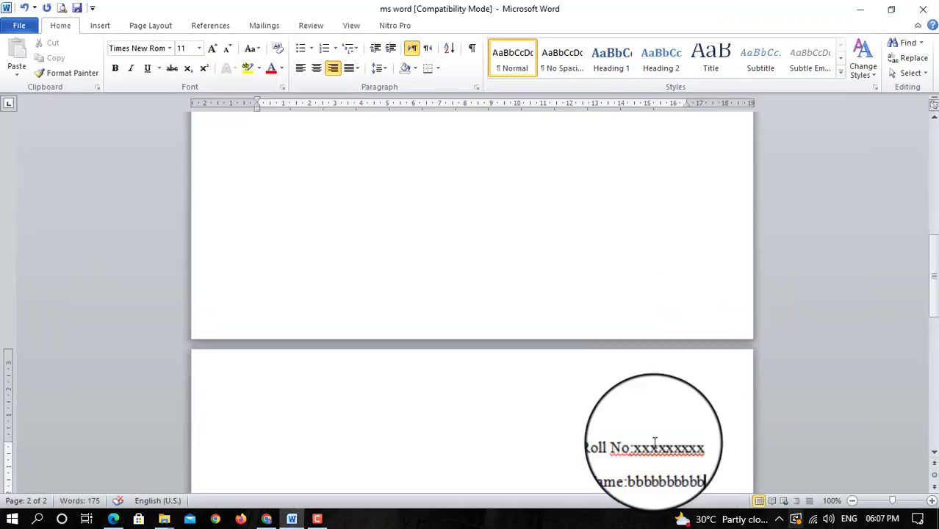
- Ignore the spelling and grammar flags on the Roll No and Name lines, accepting the suggested space after "Name:"
right_click(654, 444)
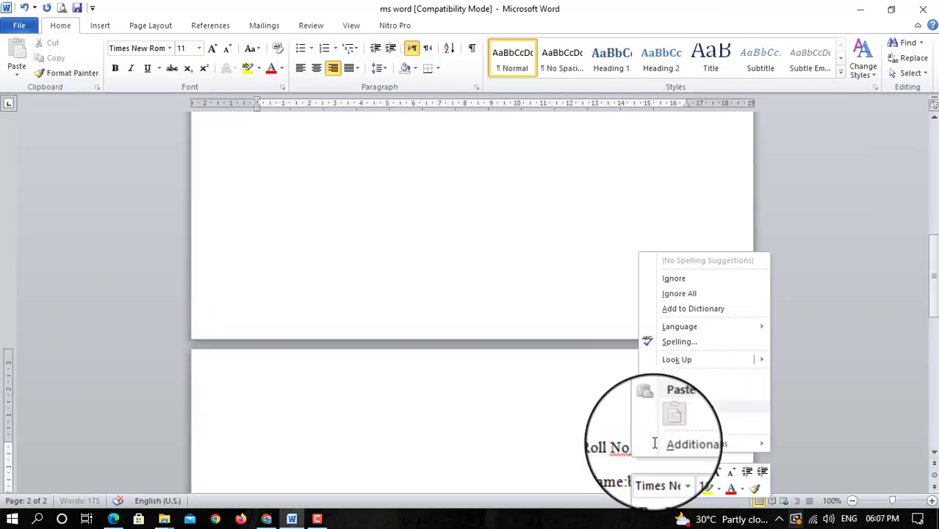
click(691, 290)
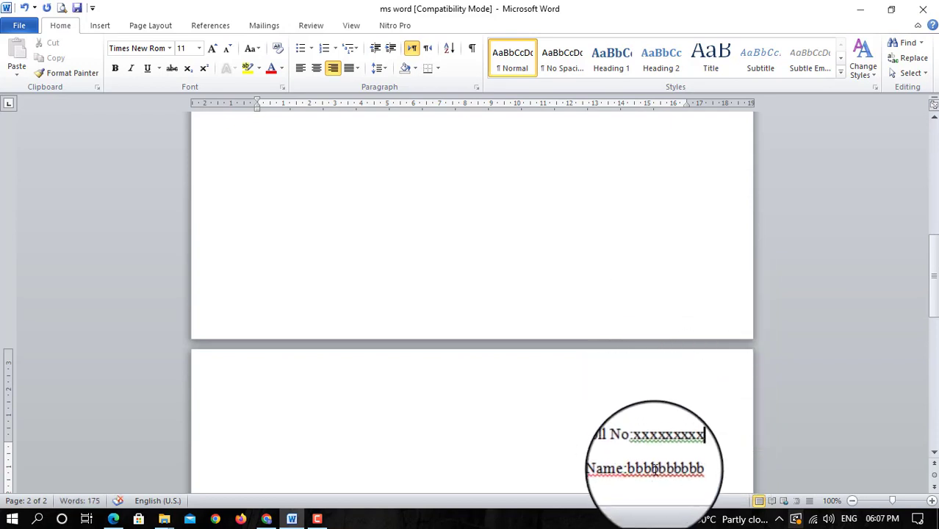
right_click(655, 469)
click(686, 317)
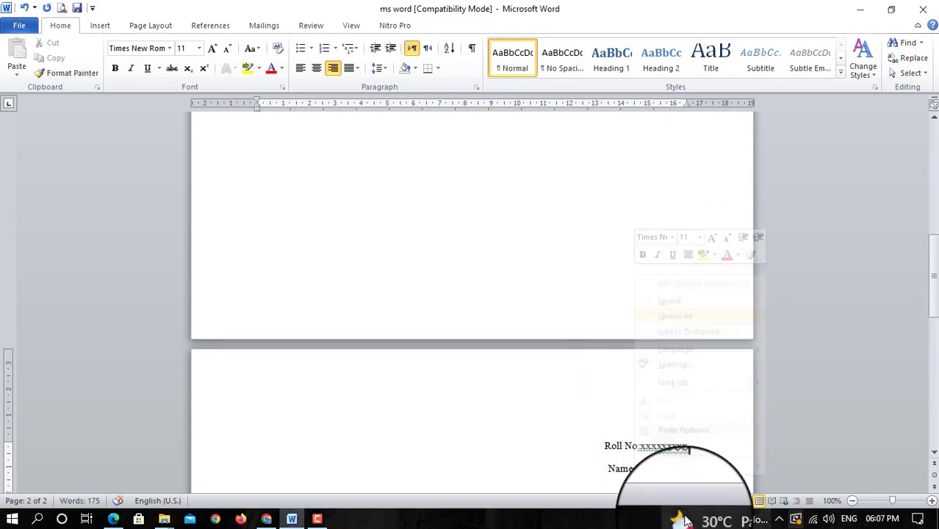
right_click(650, 446)
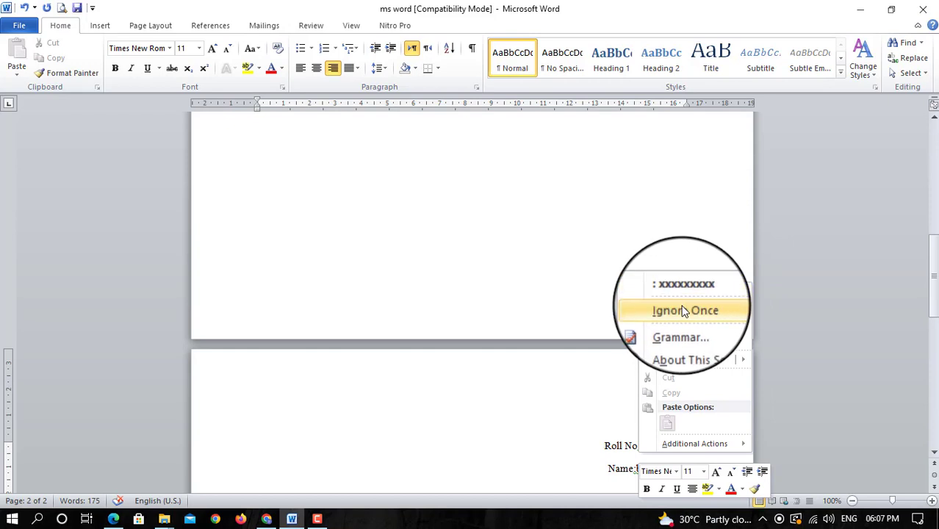
click(683, 310)
right_click(661, 468)
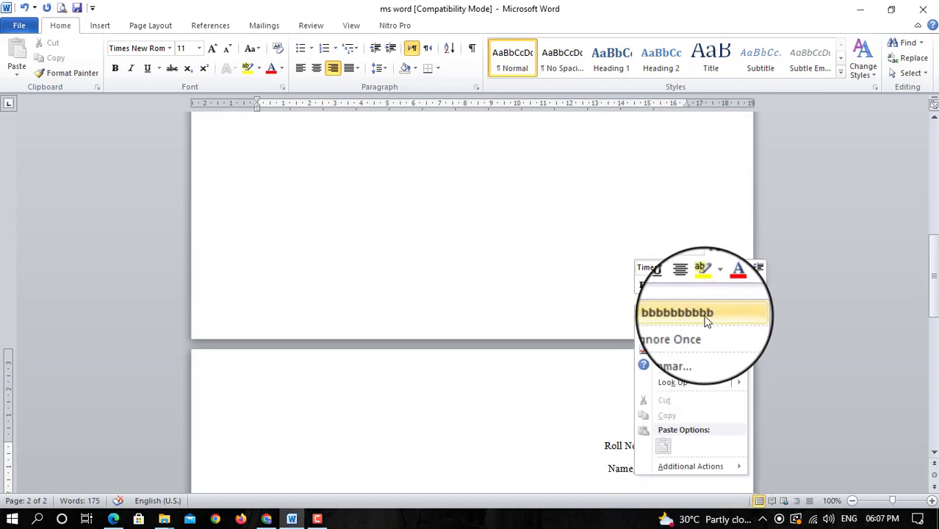
click(707, 316)
right_click(653, 469)
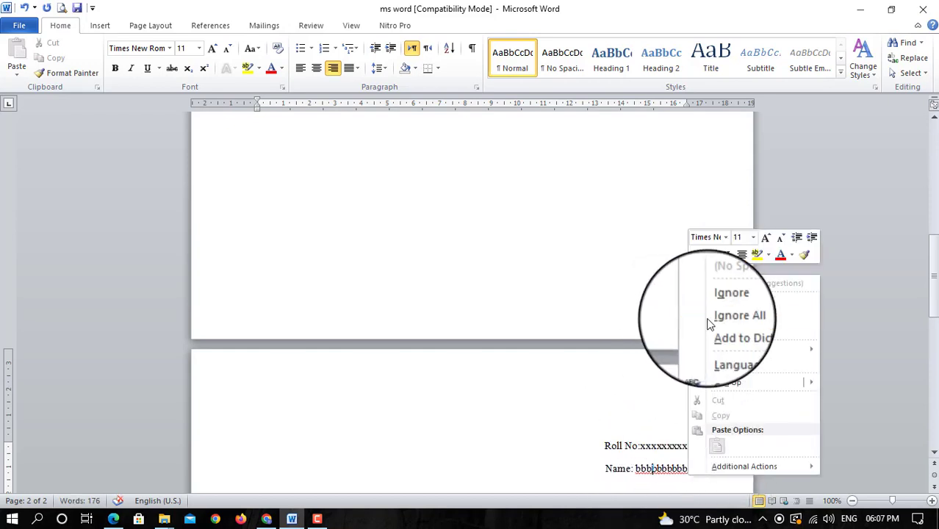
click(717, 318)
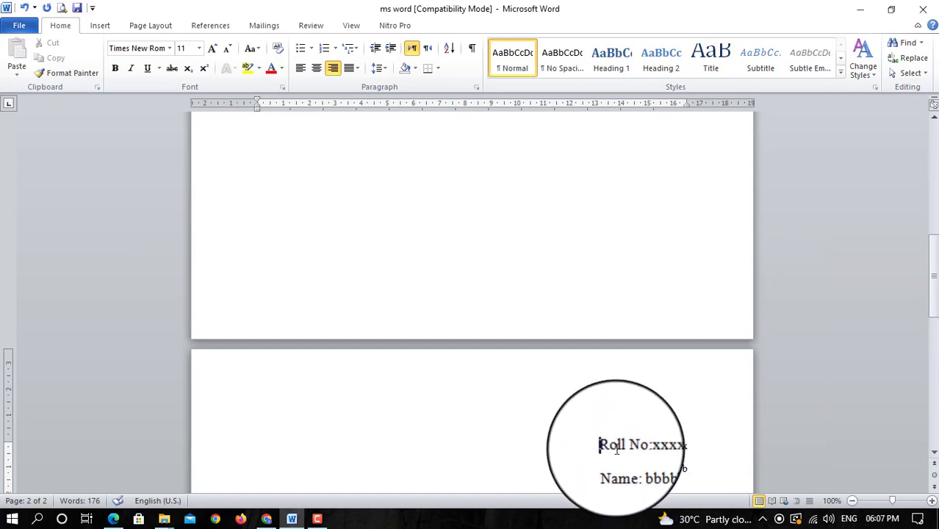
- Give the Roll No and Name lines 1.0 line spacing and the No Spacing style, and right-align them
drag(601, 444, 711, 468)
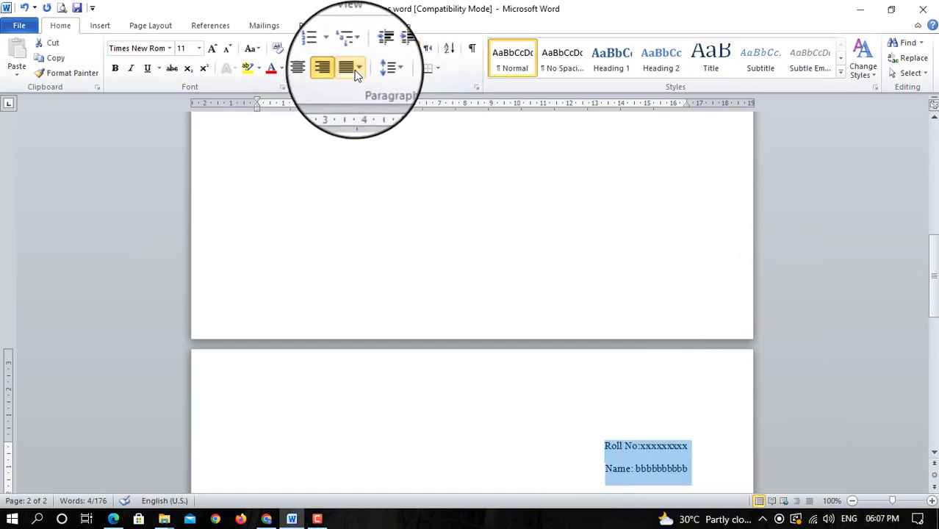
click(376, 68)
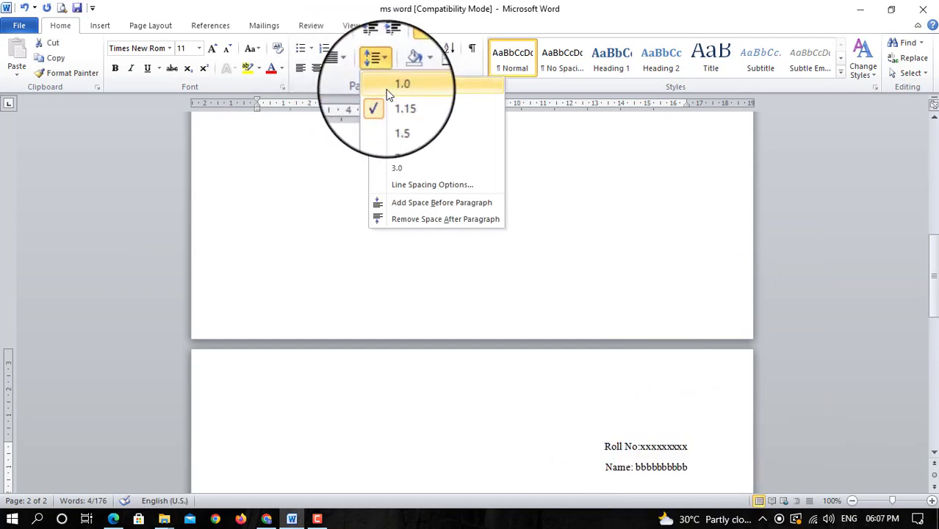
click(387, 86)
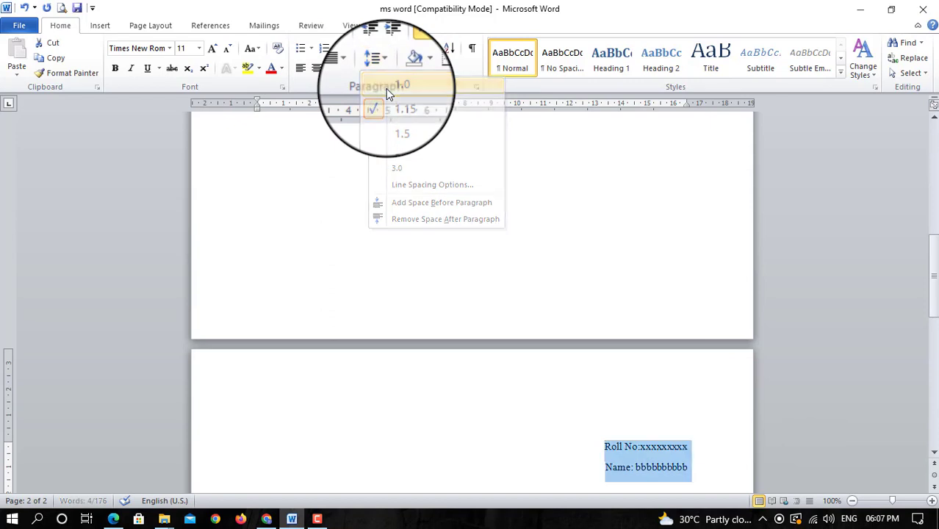
click(559, 62)
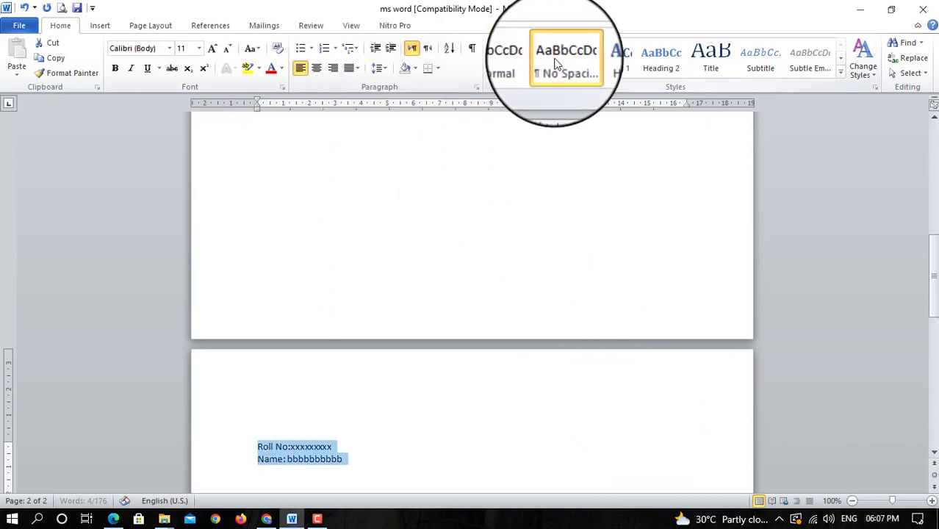
click(333, 68)
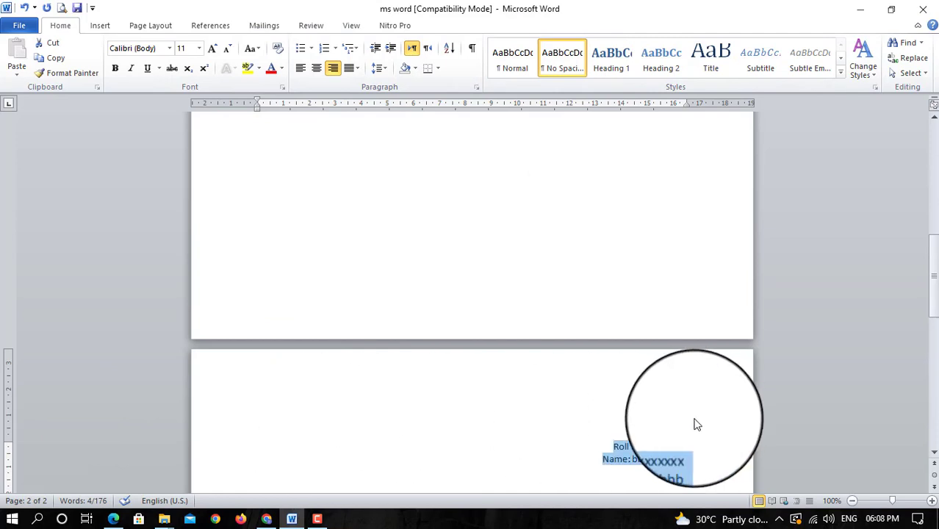
click(674, 433)
scroll(631, 430, down, 3)
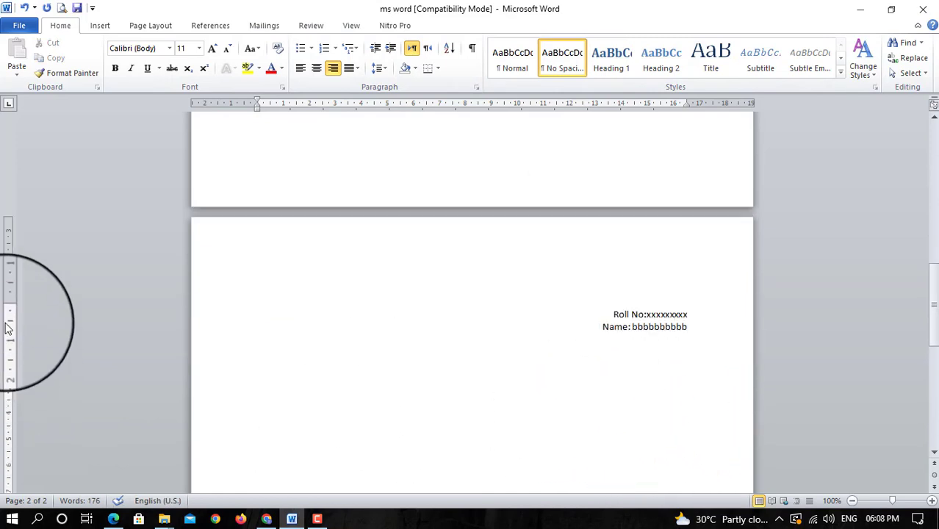
- Reduce the second page's top margin to about 2 cm
drag(8, 306, 16, 267)
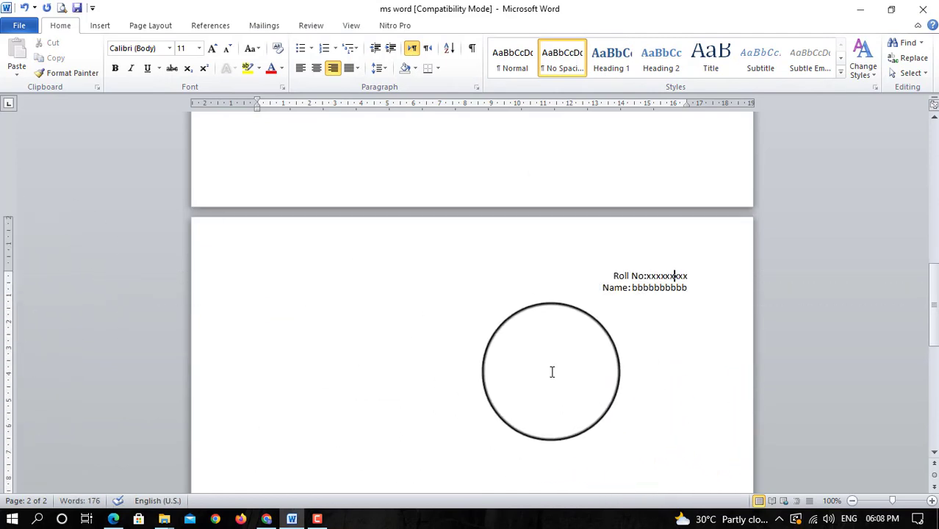
drag(552, 372, 591, 374)
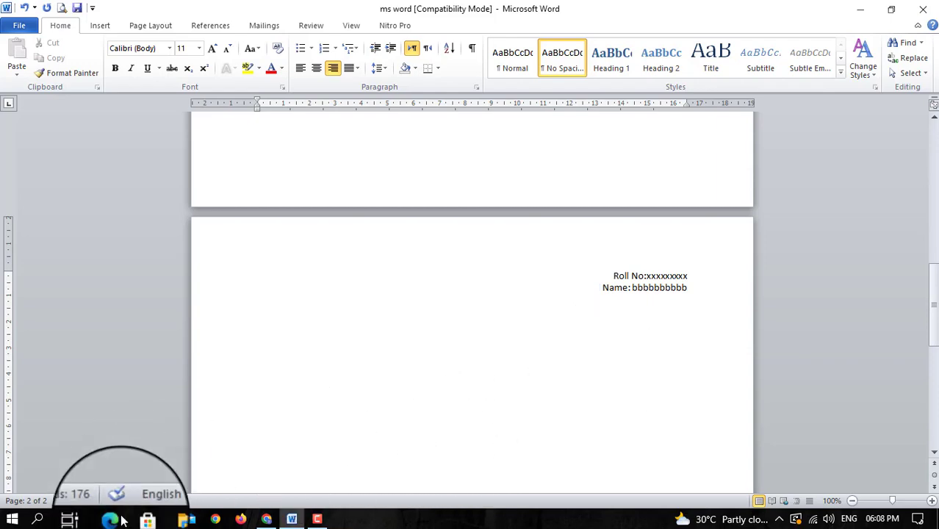
- Check the text box instructions in UDC doc.pdf, return to Word and insert a Simple Text Box below the Name line
mouse_move(113, 518)
click(128, 489)
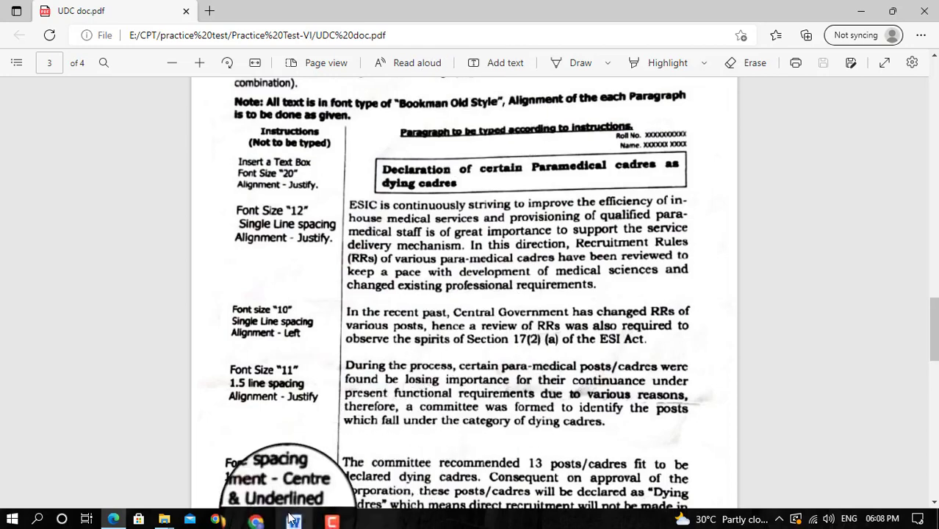
mouse_move(292, 518)
click(292, 485)
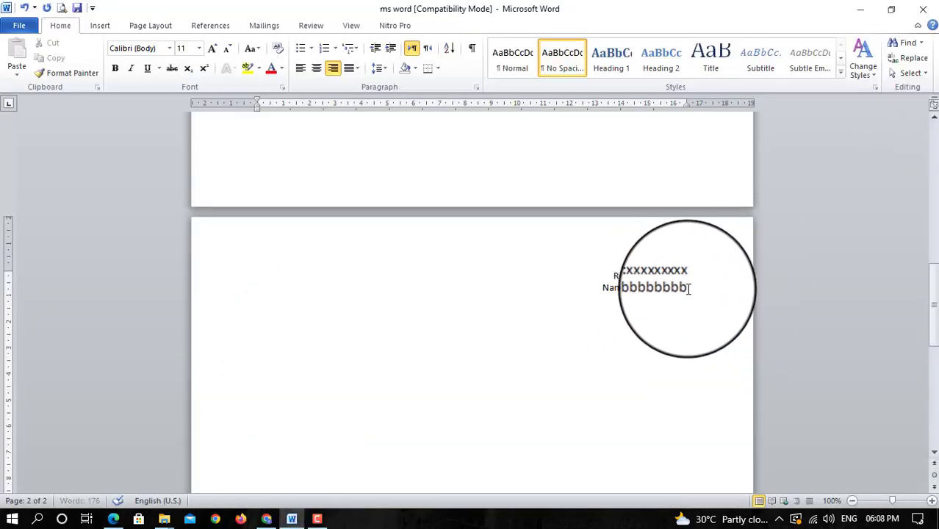
click(101, 26)
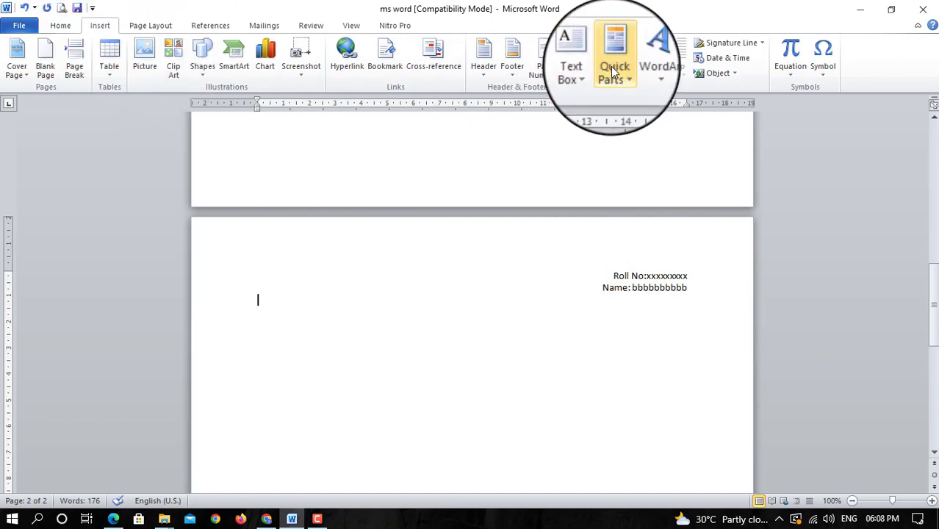
click(590, 74)
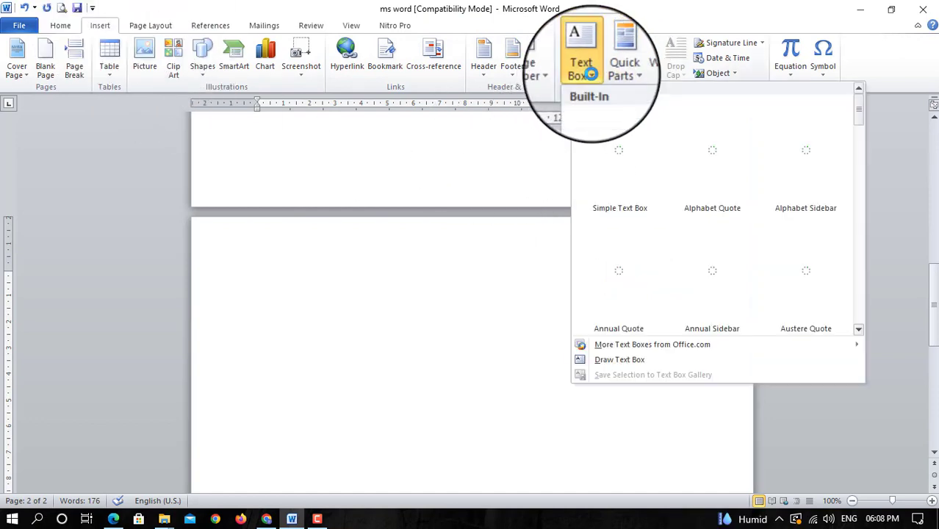
click(619, 173)
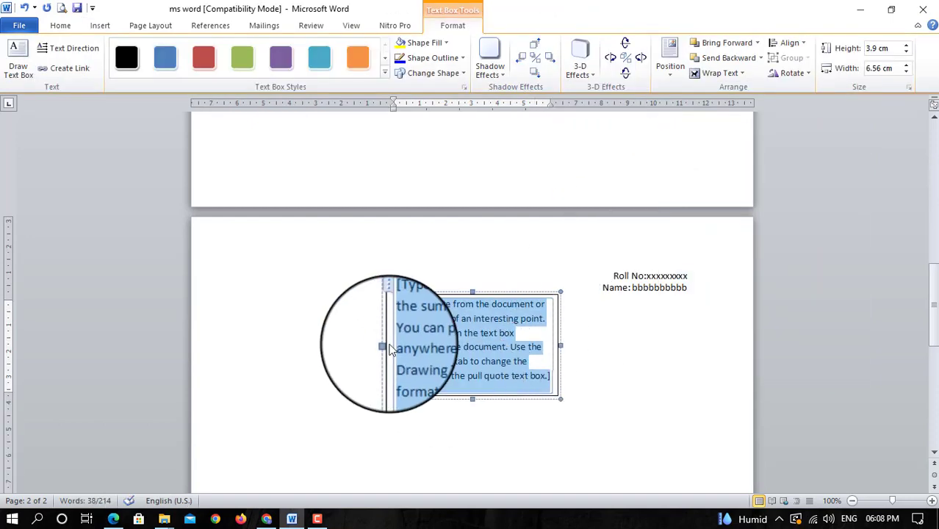
- Resize the text box to about 15.27 cm wide and 1.71 cm high
drag(385, 344, 278, 353)
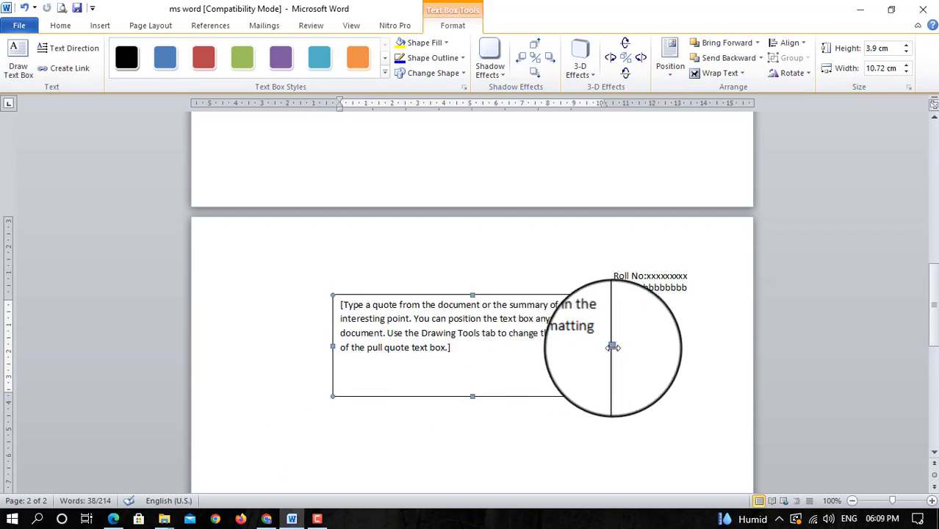
drag(612, 346, 708, 346)
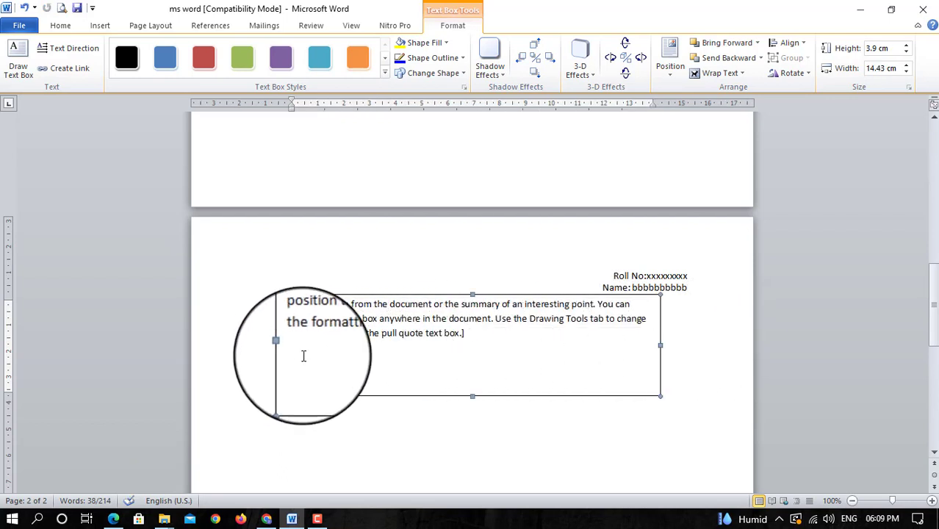
drag(285, 345, 274, 344)
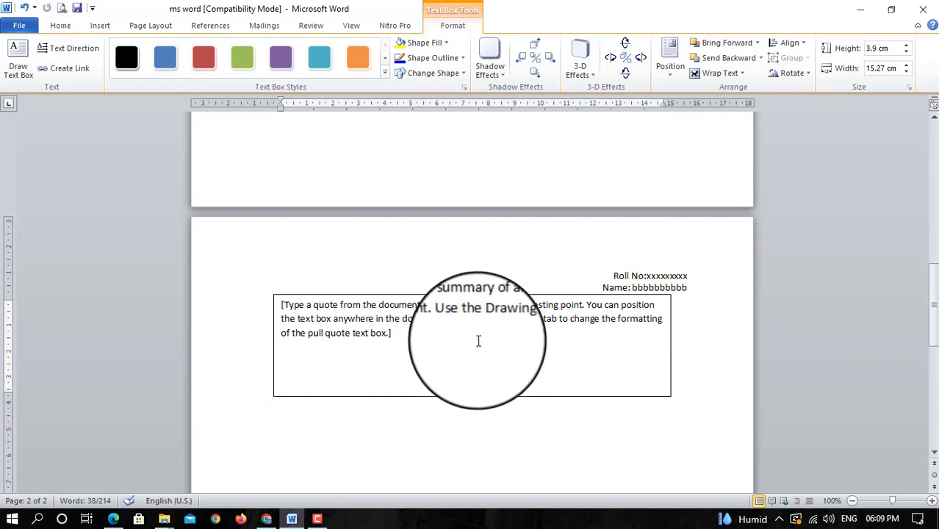
click(473, 404)
click(465, 382)
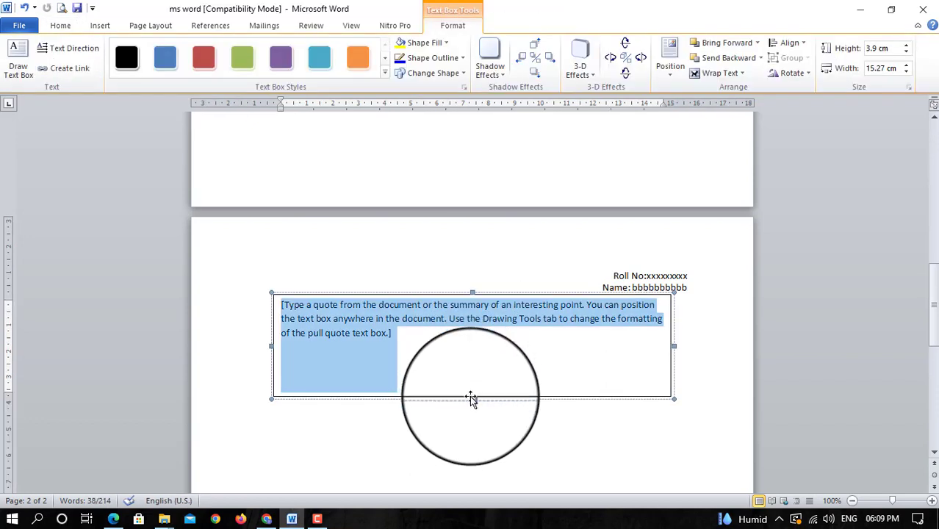
drag(473, 397, 472, 339)
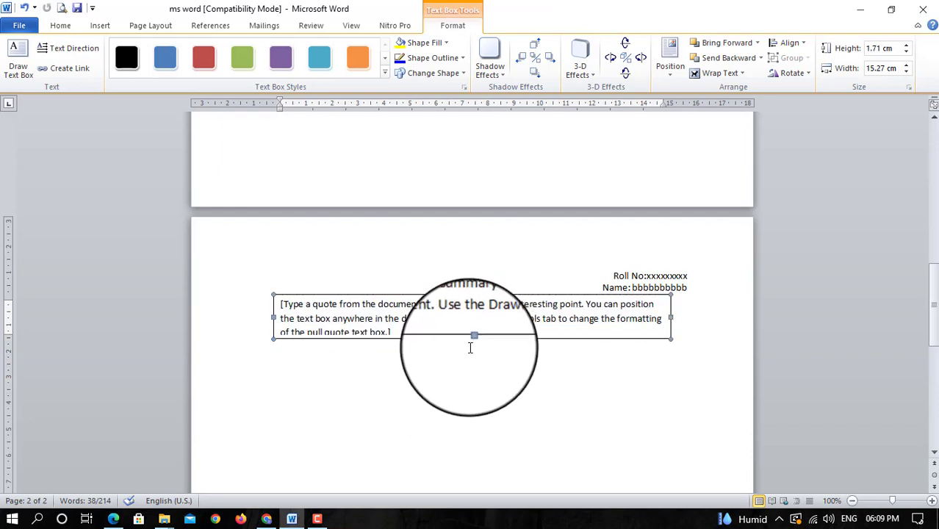
- Delete the placeholder text inside the text box
click(282, 305)
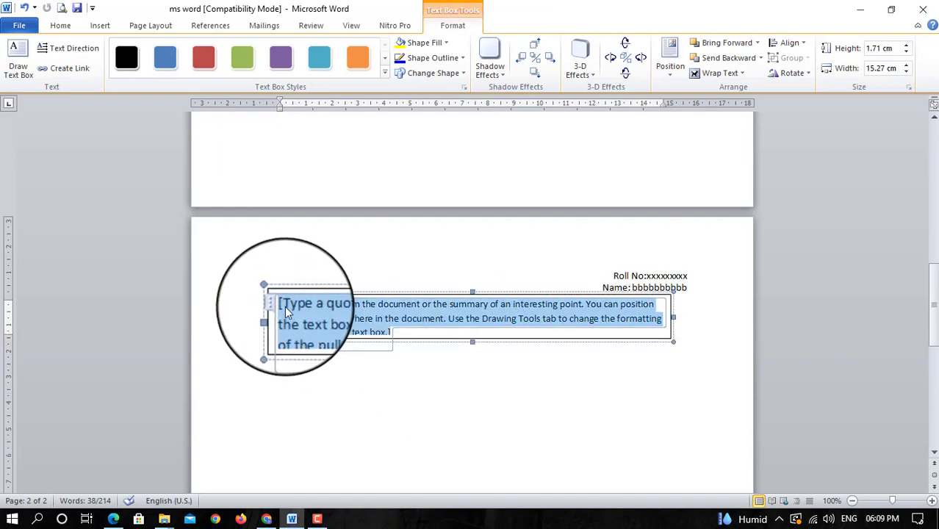
key(Delete)
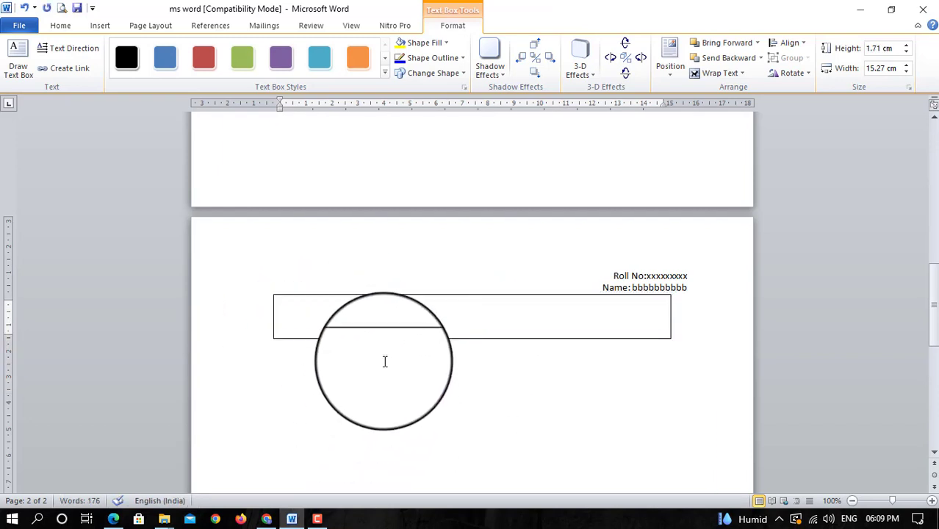
click(384, 359)
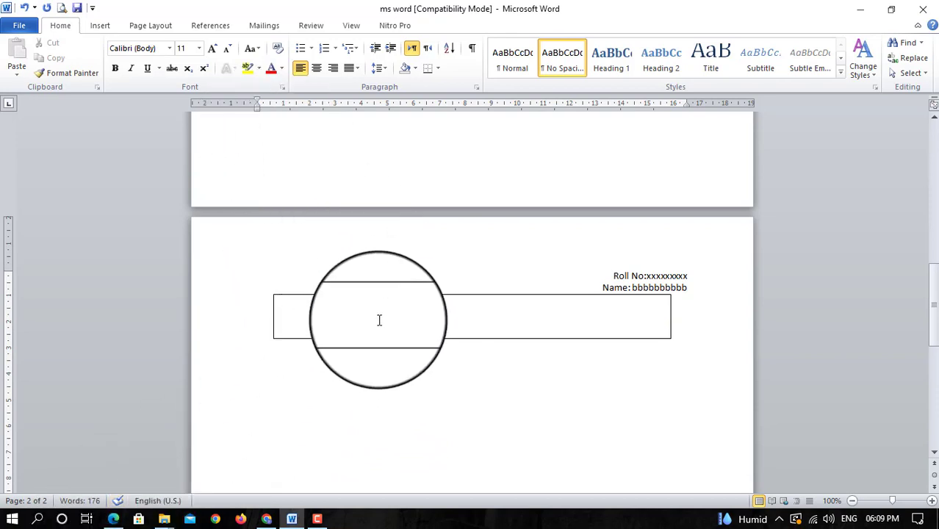
- Set the font inside the empty text box to Bookman Old Style, size 20
click(379, 322)
click(60, 25)
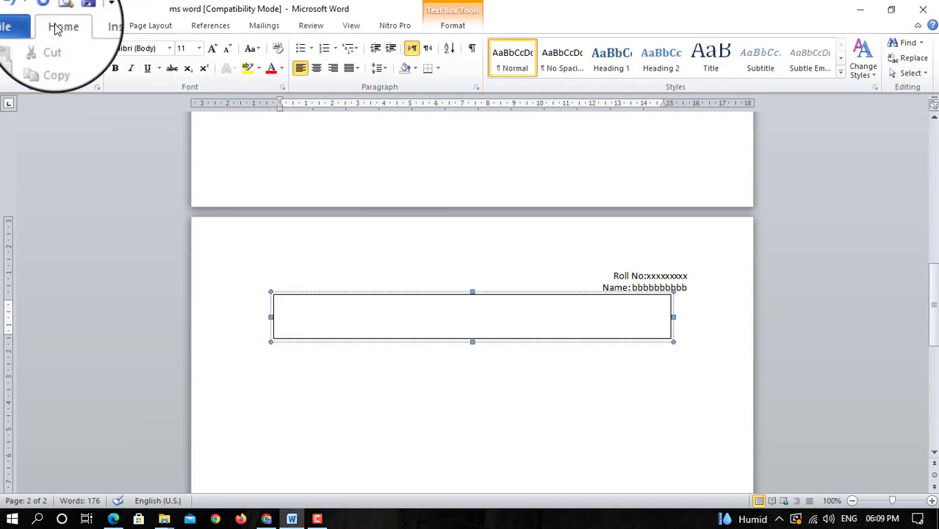
click(169, 49)
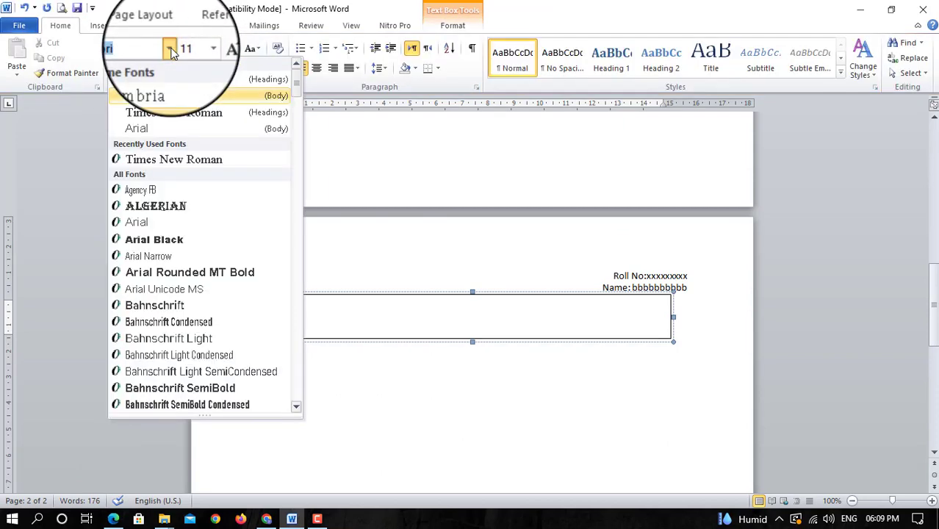
scroll(223, 253, down, 4)
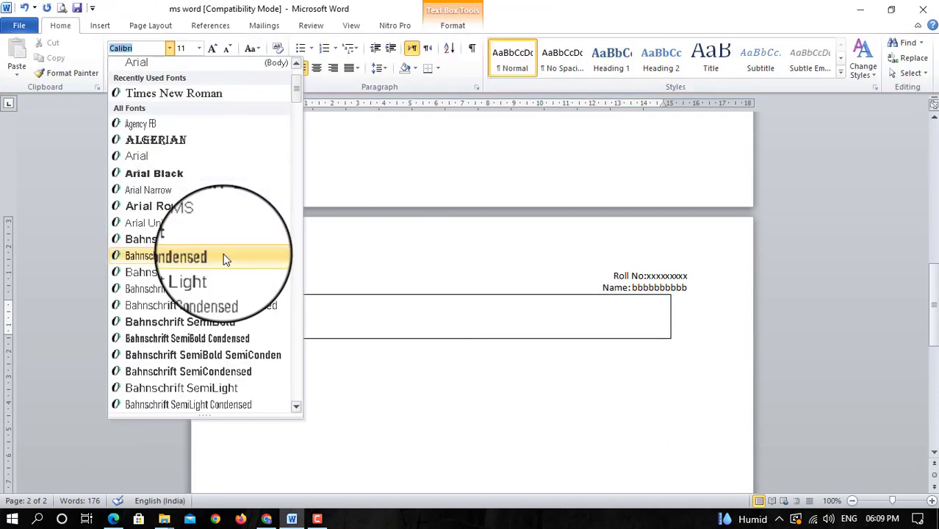
scroll(224, 261, down, 4)
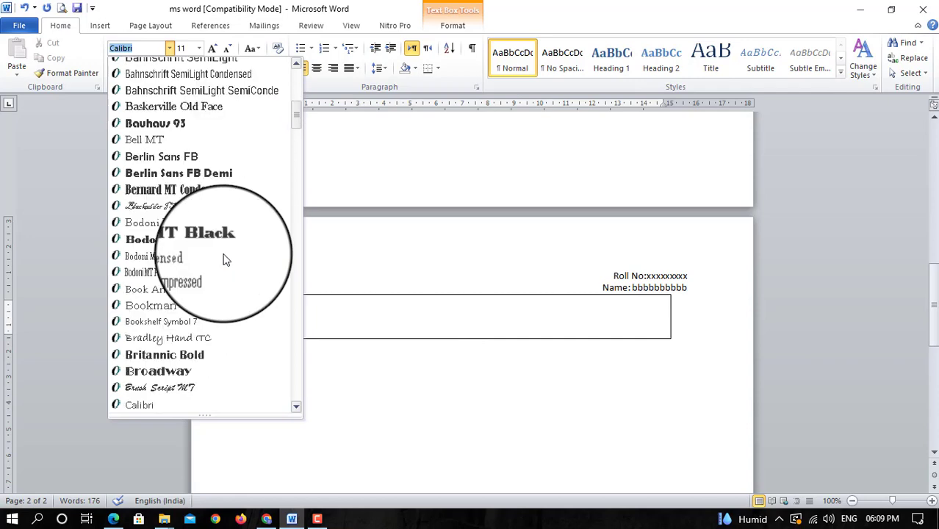
click(197, 305)
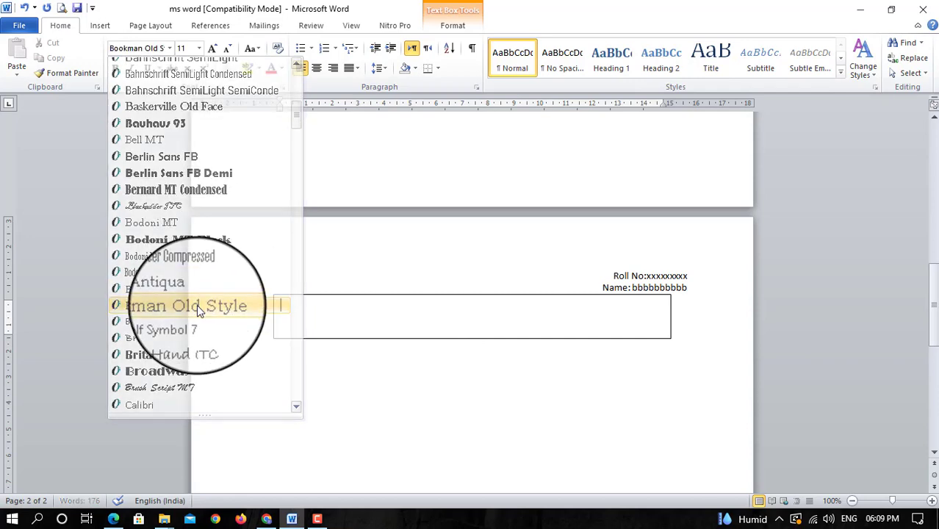
click(198, 48)
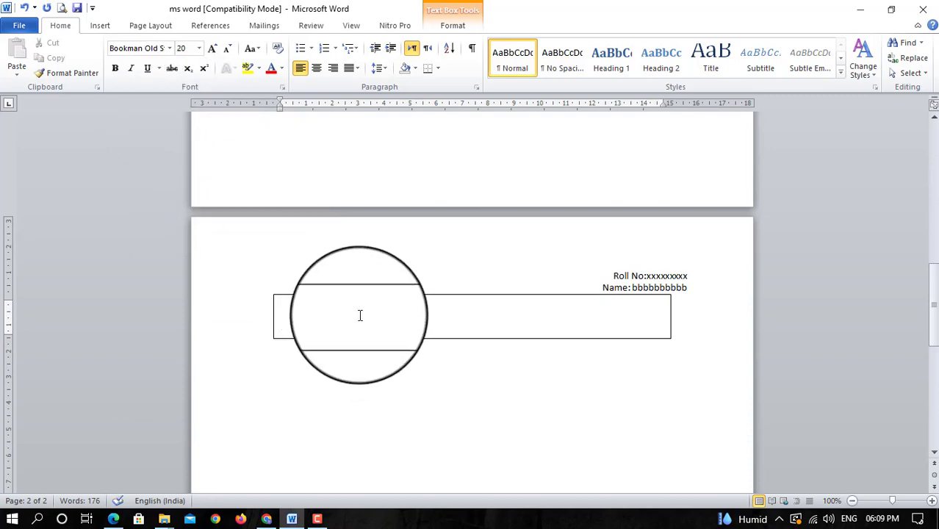
- Copy the heading "Declaration of certain Paramedical cadres as dying cadres" from page 1 into the text box and format it in Bookman Old Style, size 20
scroll(352, 312, up, 15)
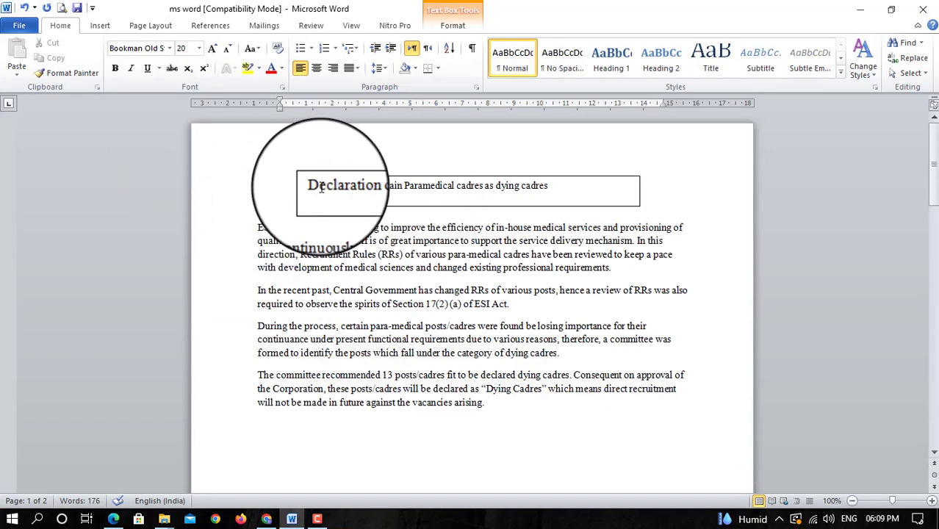
drag(310, 186, 564, 188)
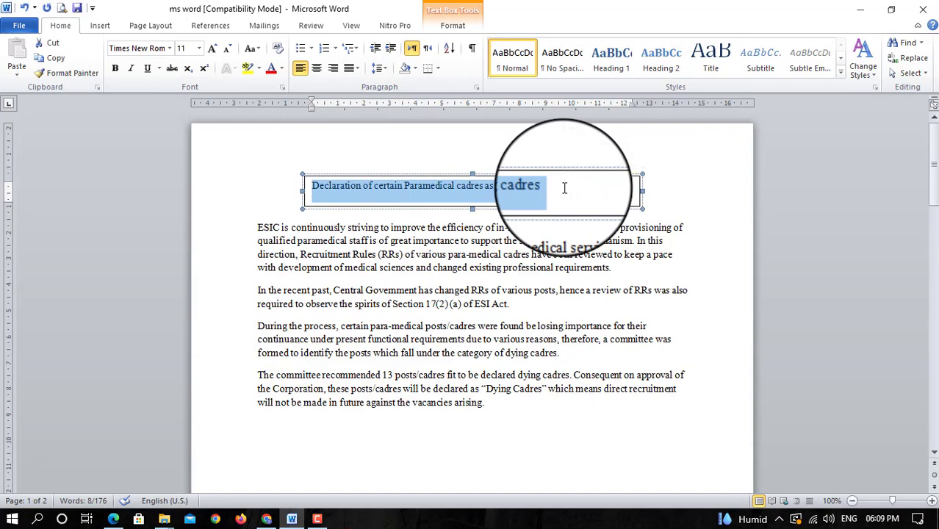
scroll(541, 335, down, 15)
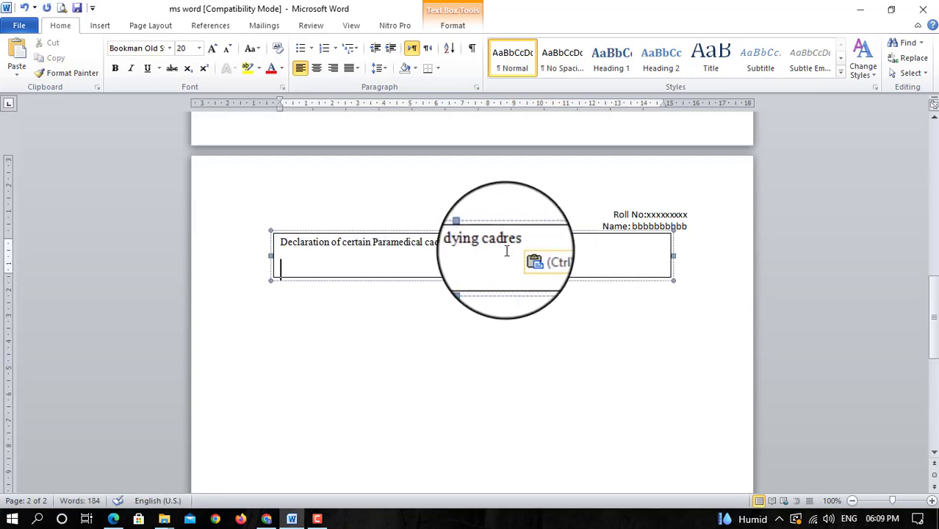
drag(525, 242, 501, 241)
drag(501, 241, 320, 240)
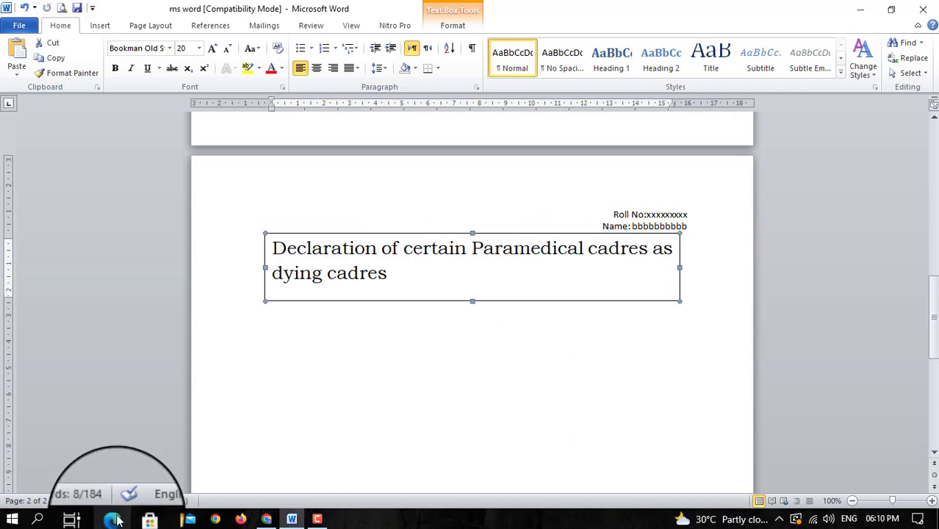
- Check the heading's alignment instruction in UDC doc.pdf and return to Word
mouse_move(116, 519)
click(118, 470)
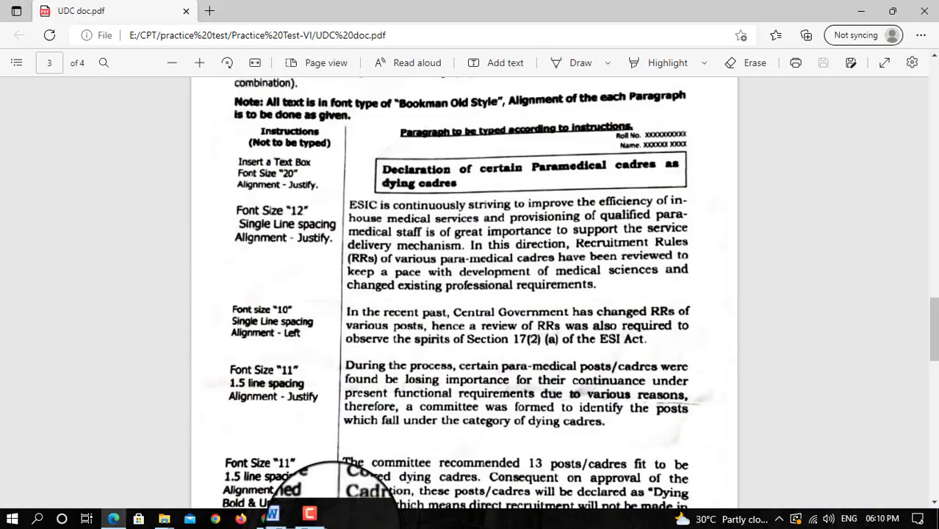
mouse_move(298, 522)
click(300, 485)
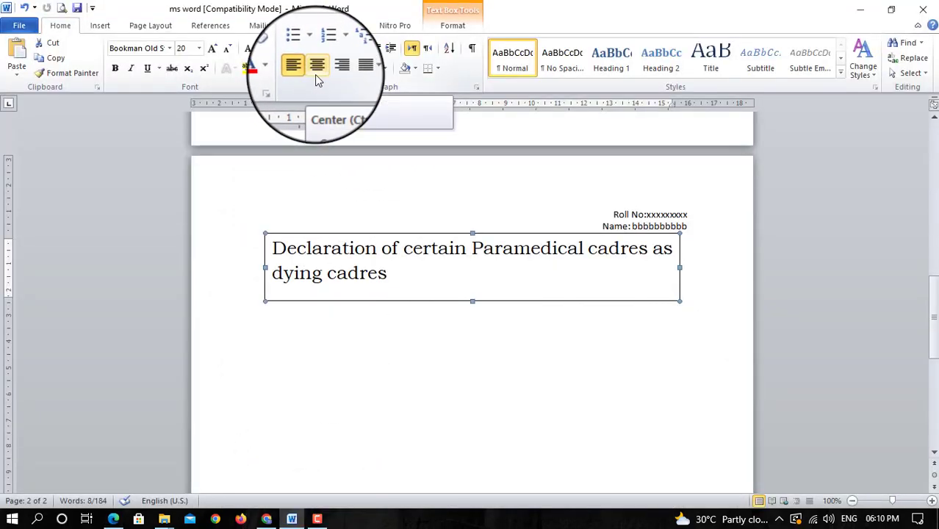
- Copy page 1's "ESIC is continuously striving" paragraph below the text box without leading blank space, ignoring all spelling flags on "para"
text(ESIC is continuously striving to improve the efficiency of in-house medical services and provisioning of qualified paramedical staffs is of great importance to support the service delivery mechanism. In this direction, Recruitment Rules (RRs) of various para-medical cadres have been reviewed to keep a pace with developments of medical sciences and changed existing professional requirements.)
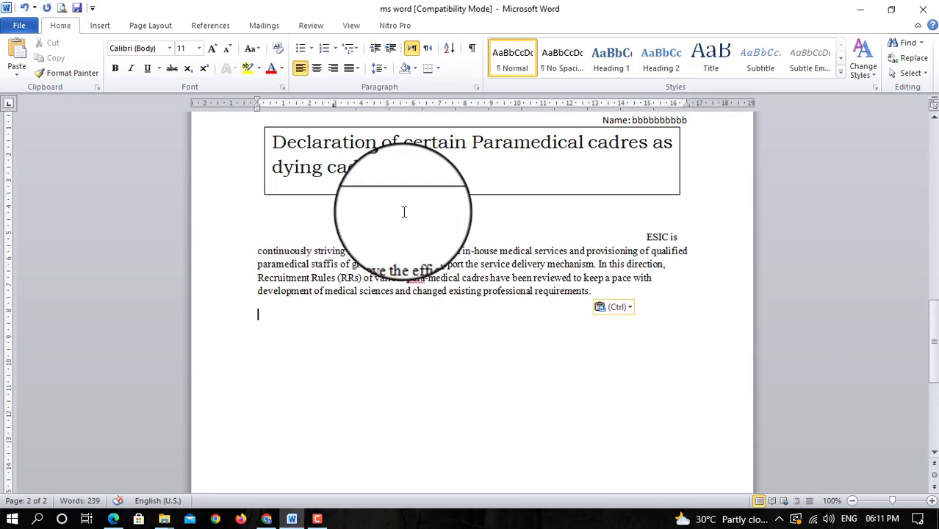
key(Delete)
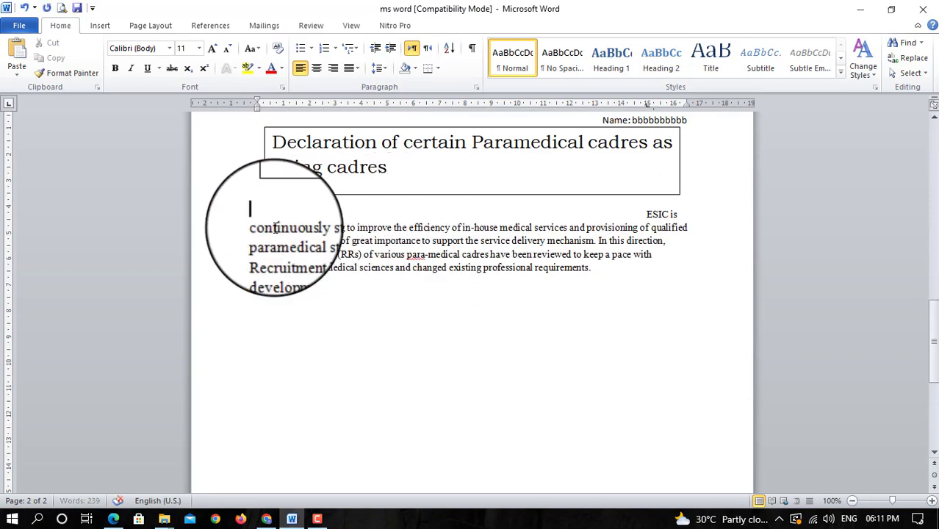
key(Delete)
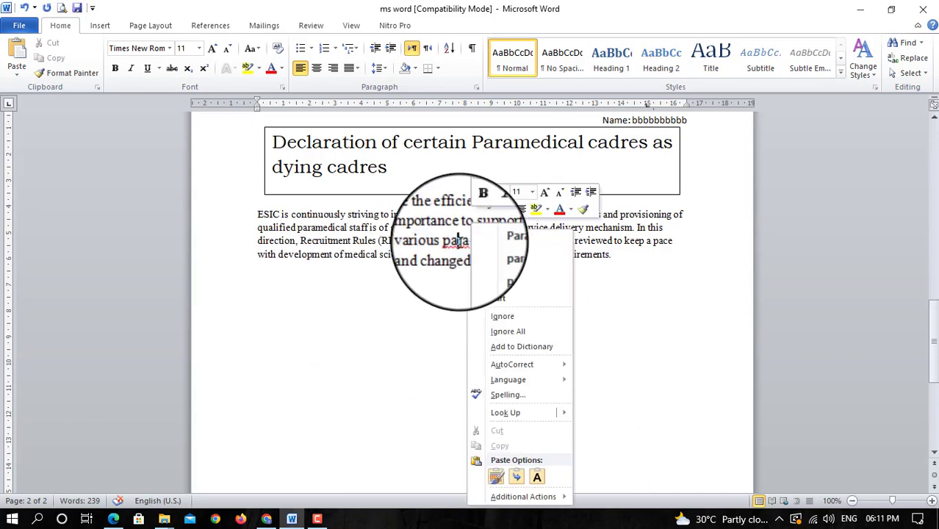
right_click(458, 241)
click(508, 332)
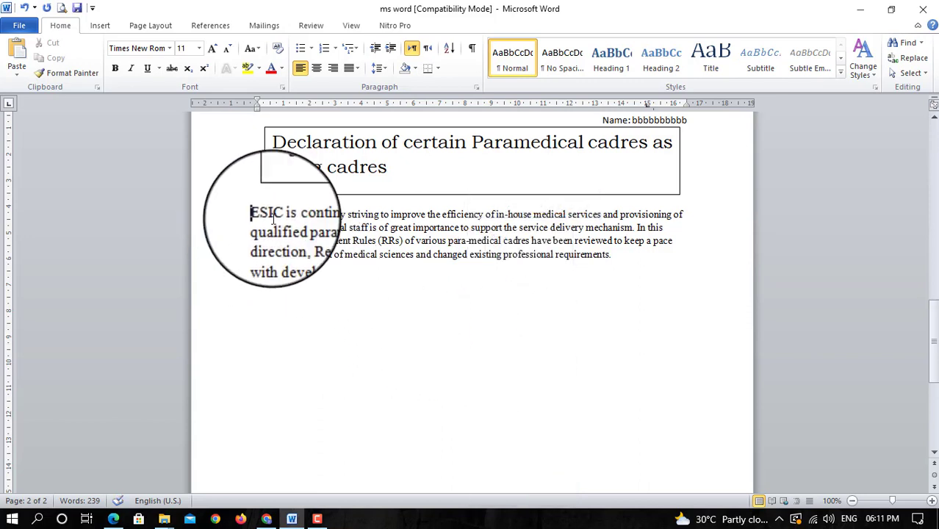
- Format the ESIC paragraph below the text box in Bookman Old Style, size 12
drag(256, 212, 616, 275)
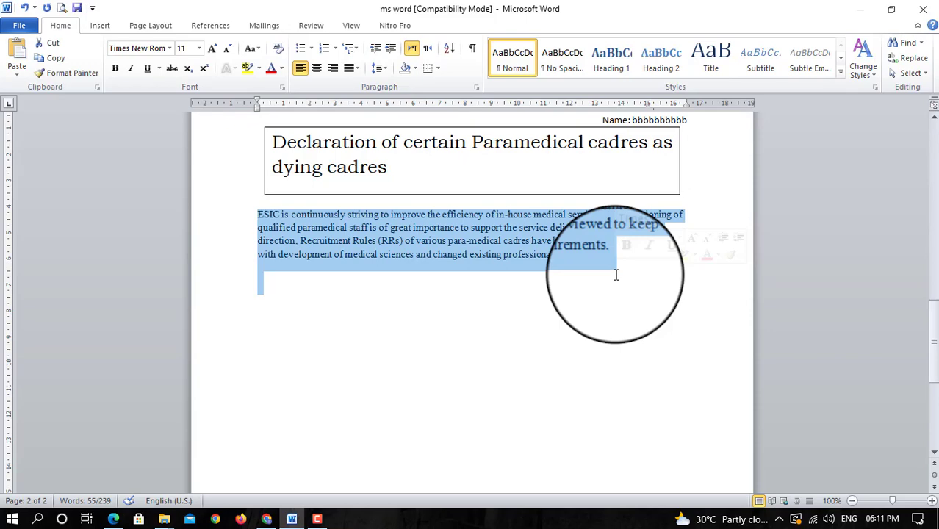
click(169, 49)
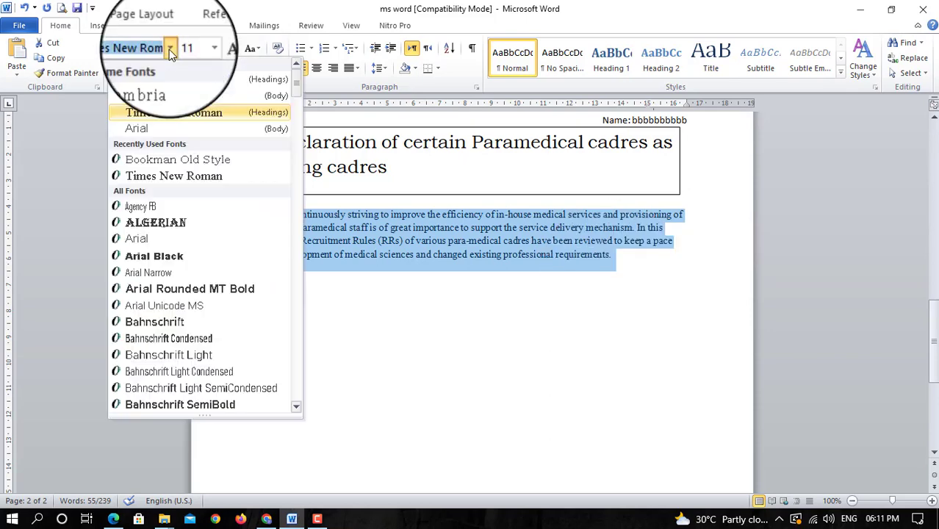
click(186, 159)
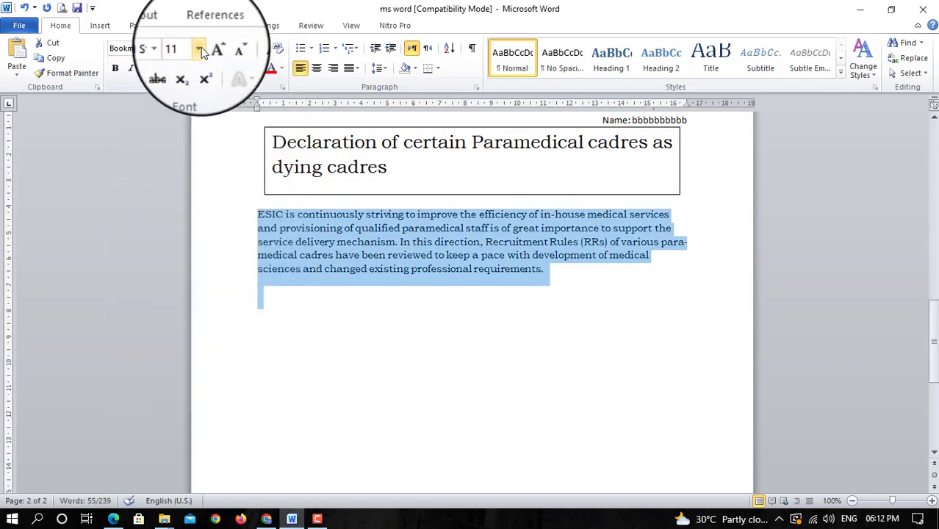
click(185, 110)
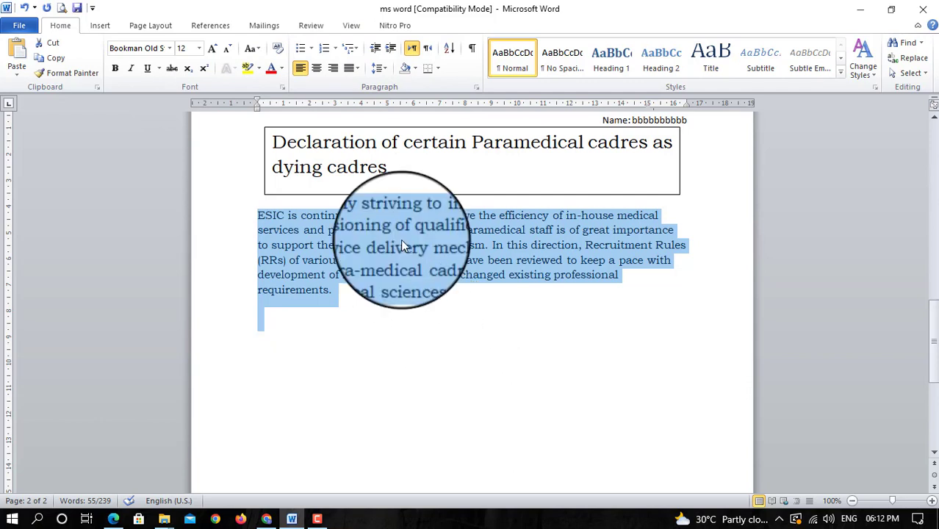
- Check the ESIC paragraph's line spacing instruction in UDC doc.pdf and set the paragraph's line spacing to 1.0
click(384, 72)
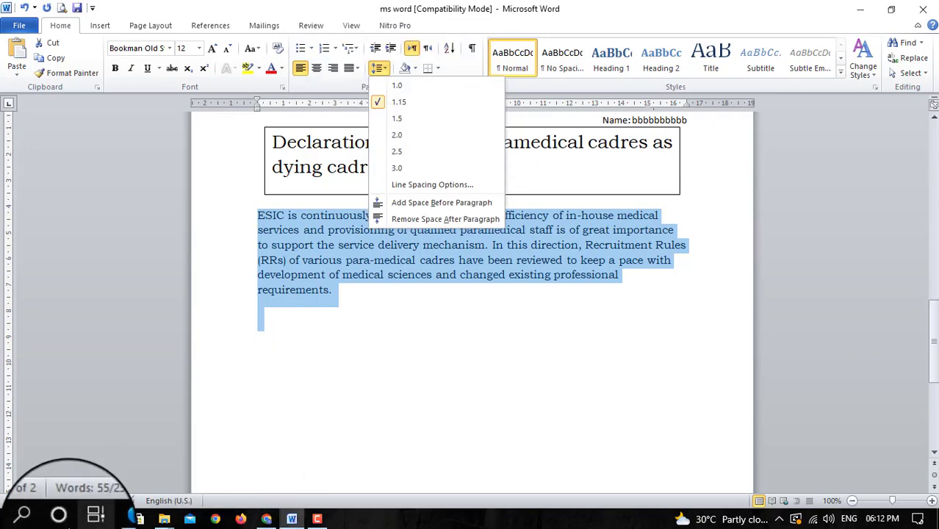
mouse_move(114, 518)
click(110, 461)
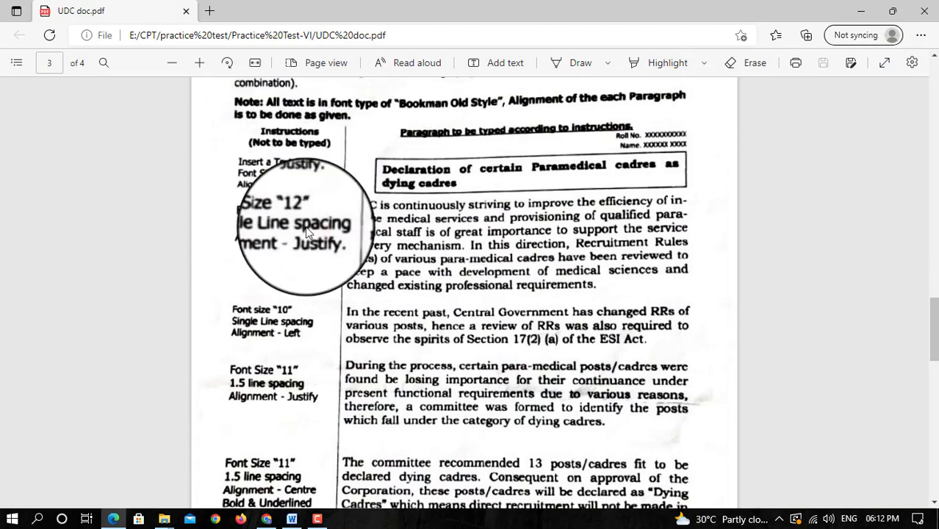
mouse_move(298, 520)
click(297, 476)
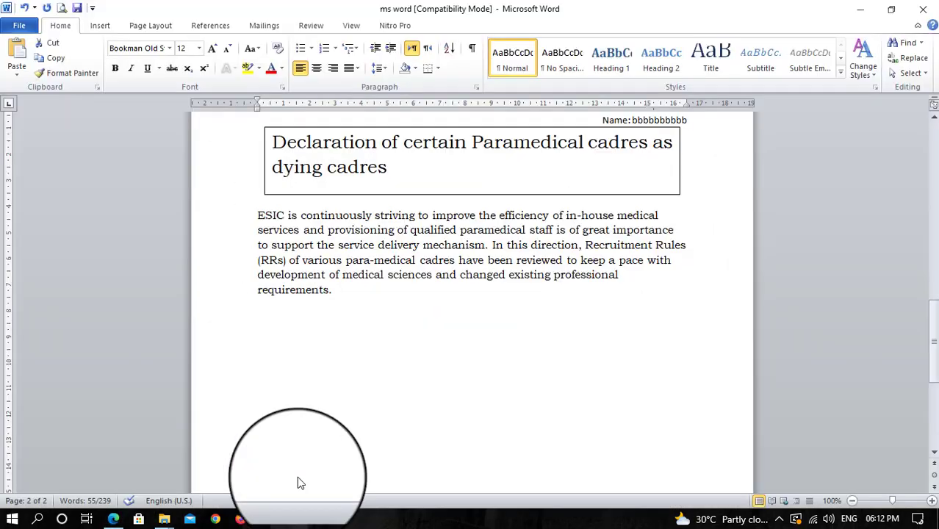
click(376, 68)
click(392, 85)
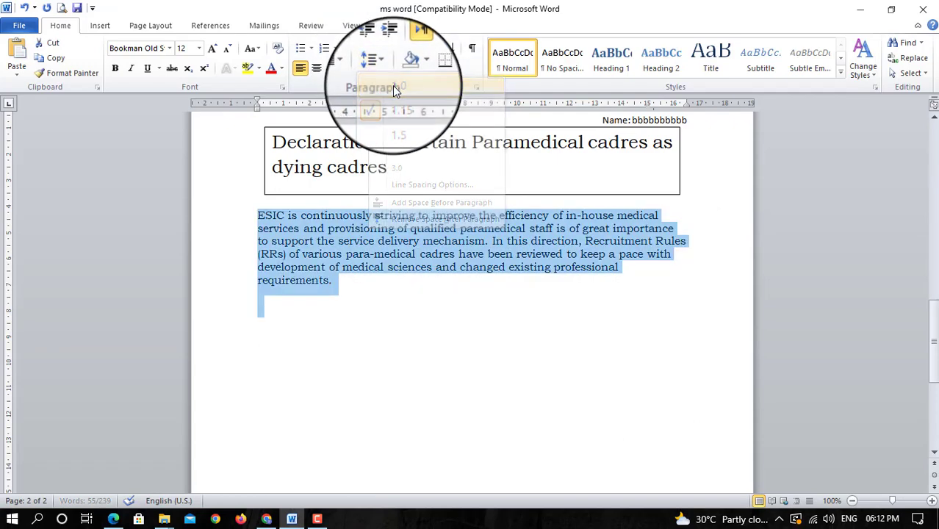
- Check the ESIC paragraph's alignment instruction in UDC doc.pdf and justify the paragraph in Word
click(127, 518)
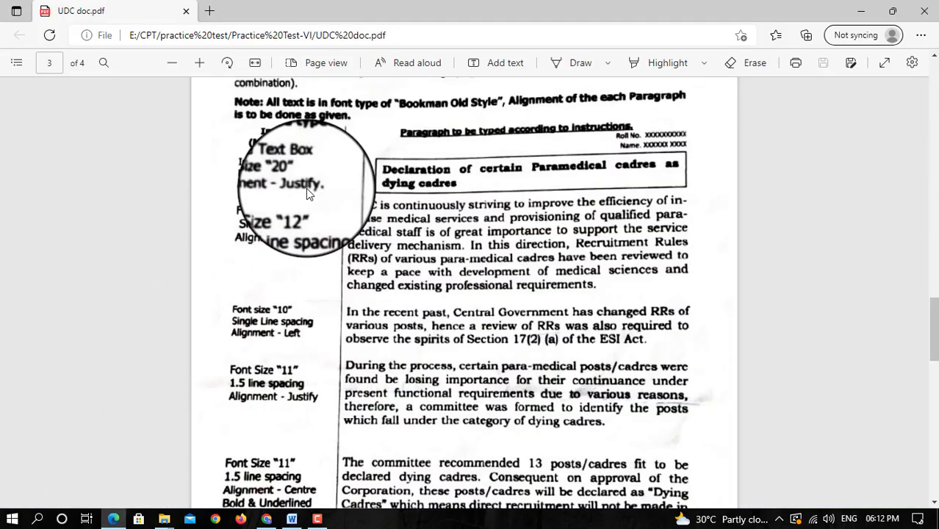
click(291, 519)
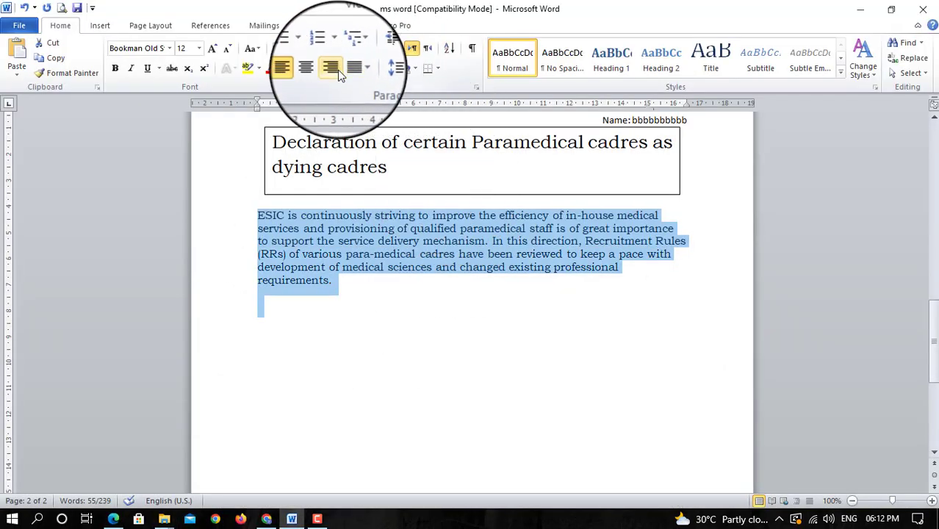
click(356, 68)
click(351, 87)
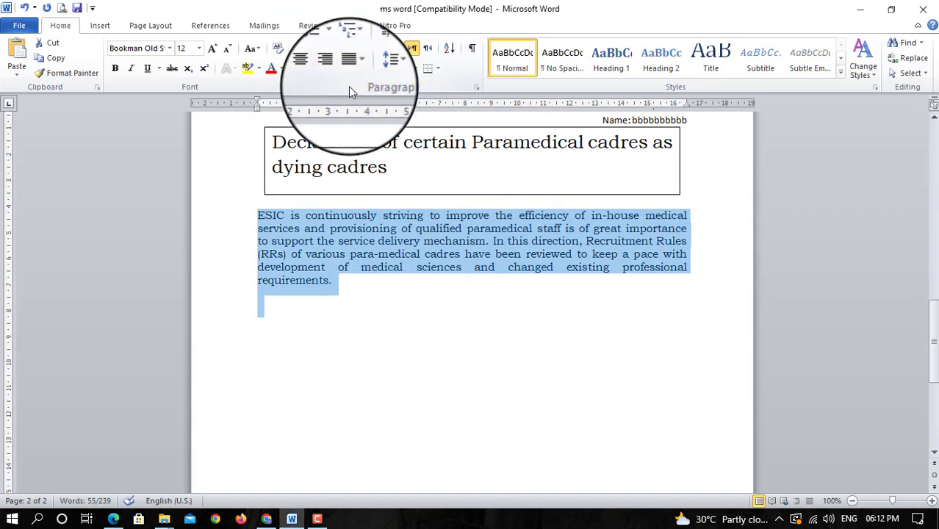
click(351, 288)
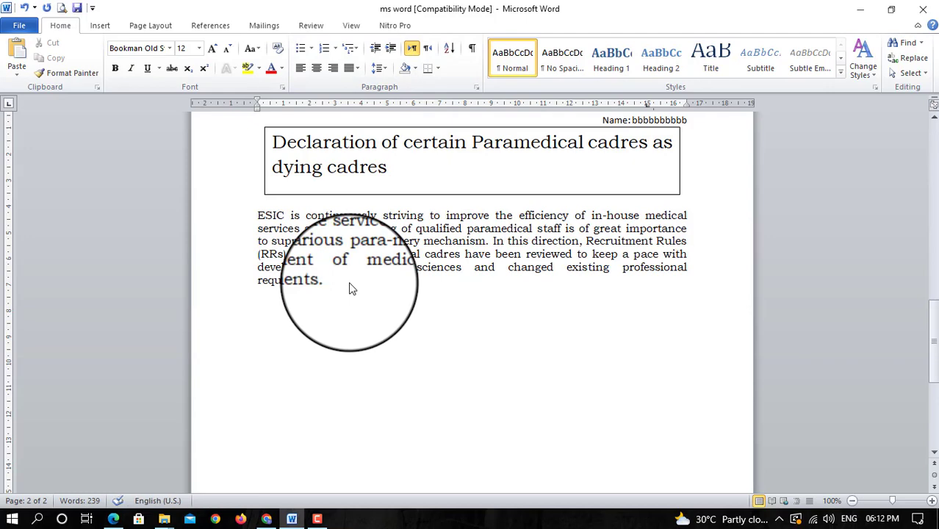
- Check the next paragraph's instructions in UDC doc.pdf and copy page 1's "In the recent past" paragraph below the ESIC paragraph on page 2
mouse_move(113, 519)
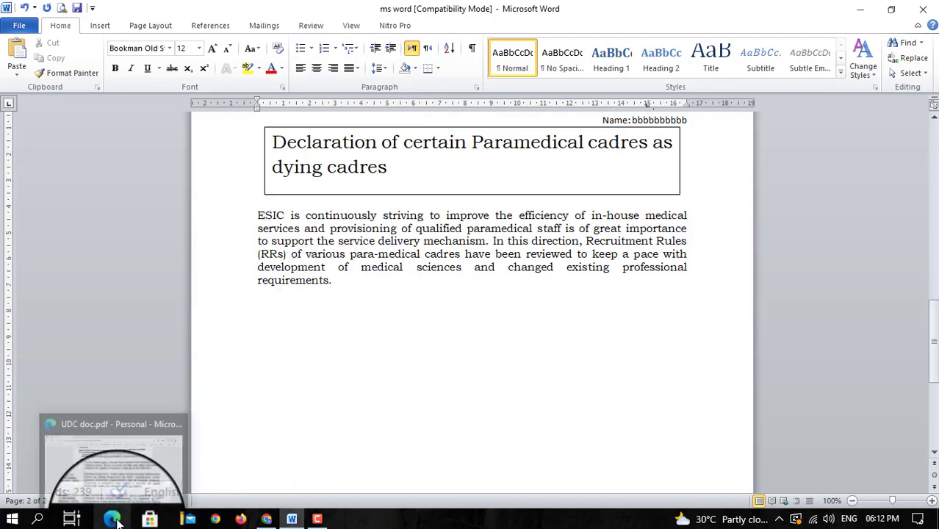
click(116, 474)
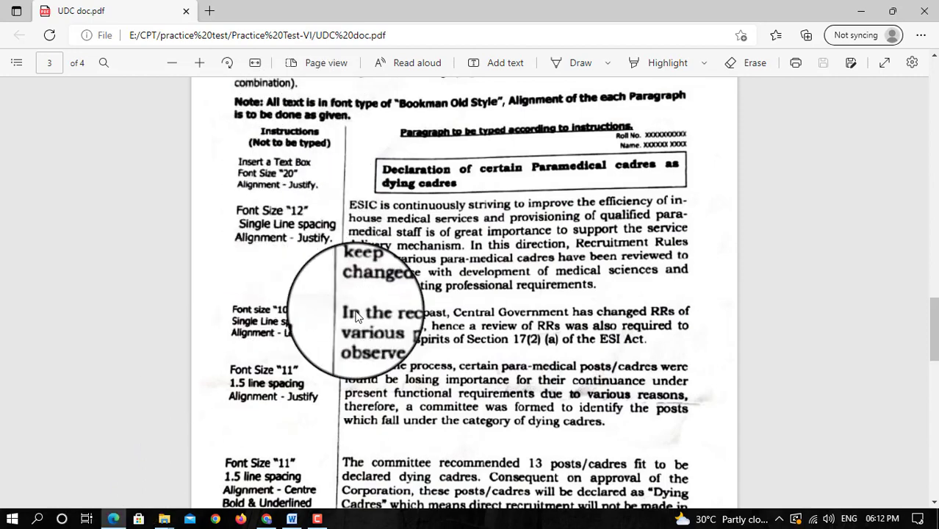
scroll(346, 301, up, 2)
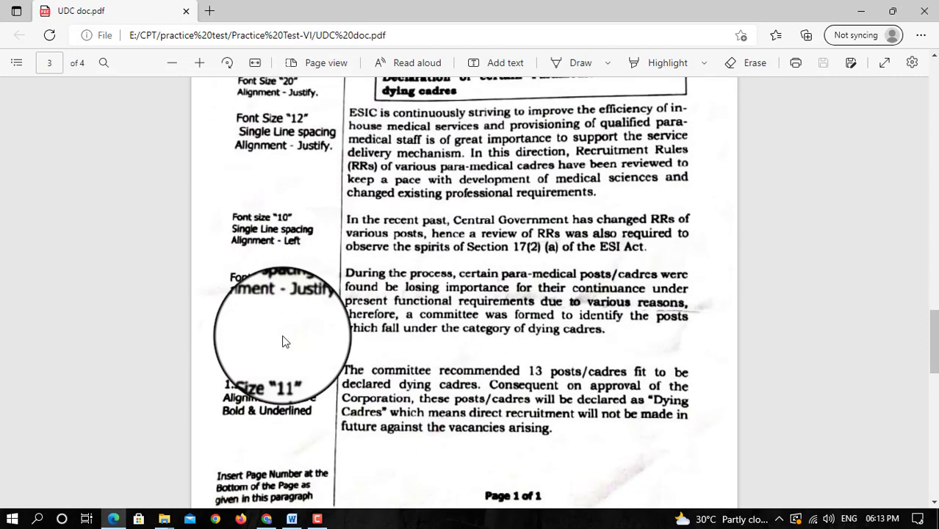
mouse_move(292, 519)
click(307, 450)
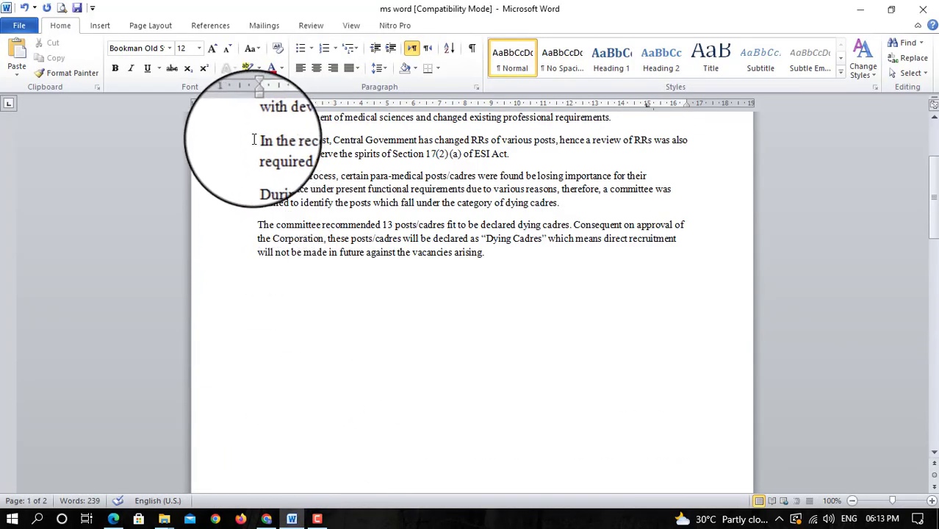
triple_click(255, 139)
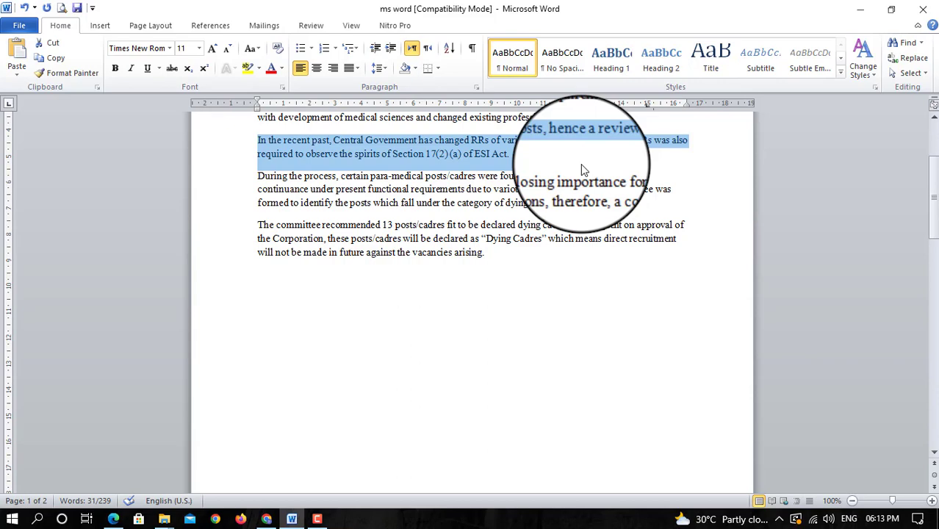
scroll(676, 323, down, 15)
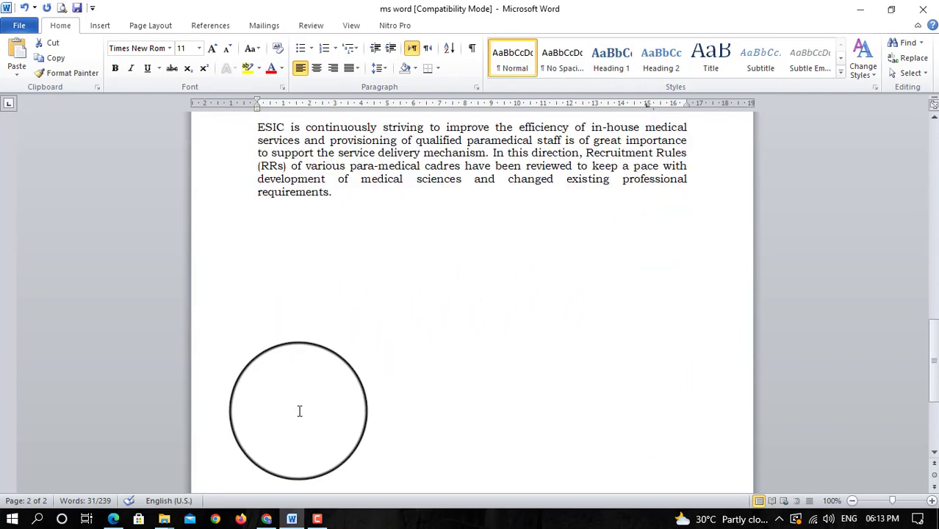
scroll(287, 379, up, 1)
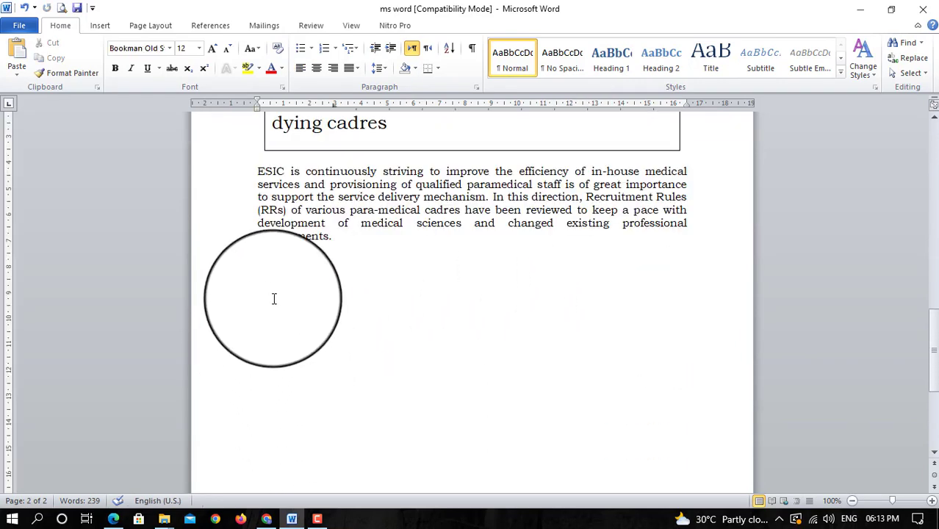
text(In the recent past, Central Government has changed RRs of various posts, hence a review of RRs was also required to obey the spirits of Section 17(2)(a) of ESI Act.)
- Format page 2's "In the recent past" paragraph in Bookman Old Style, size 10, with 1.0 line spacing and justified alignment
drag(254, 276, 486, 312)
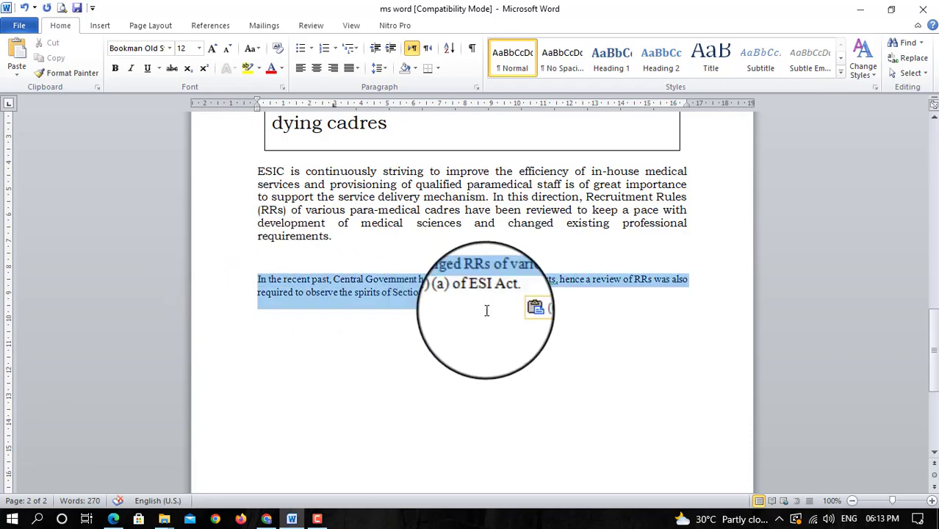
click(169, 48)
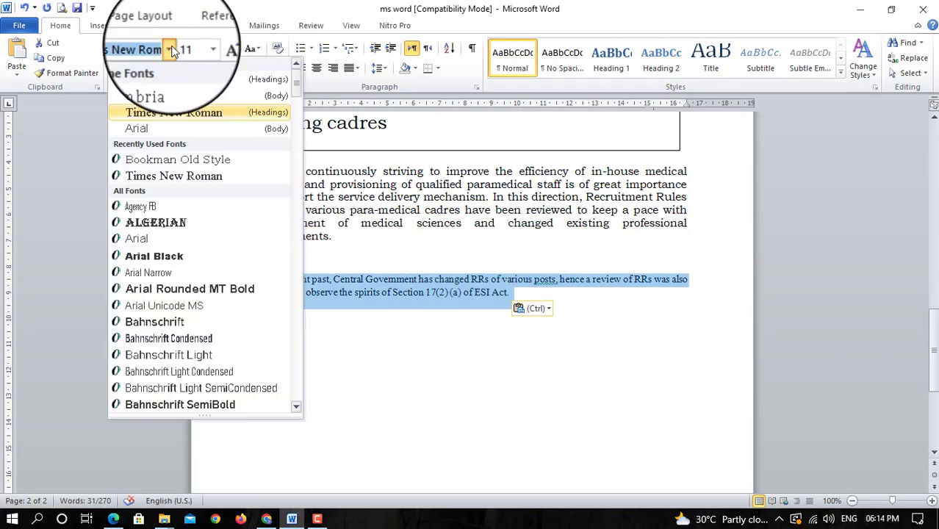
click(200, 165)
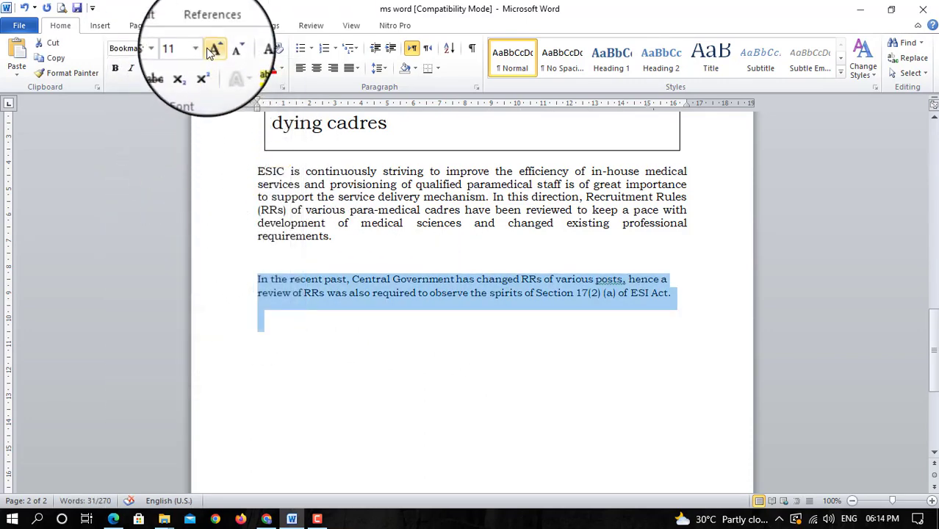
click(198, 49)
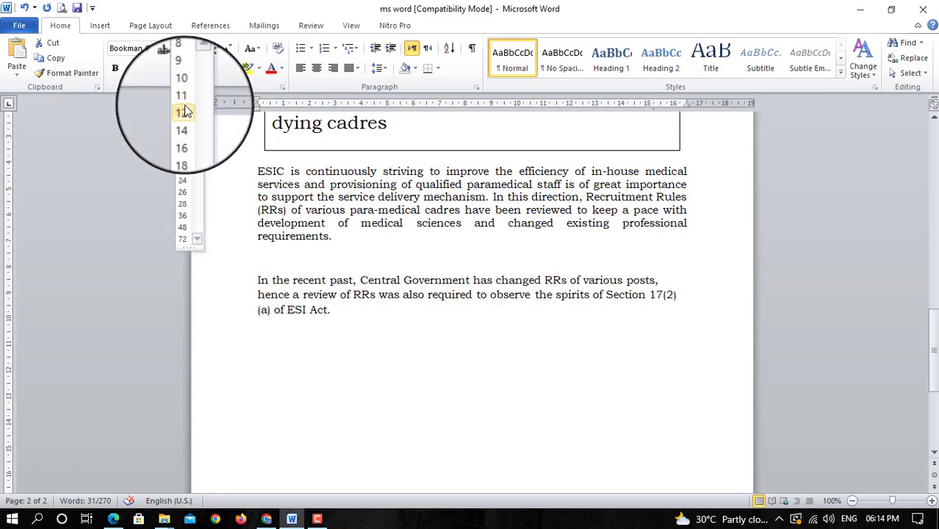
click(188, 87)
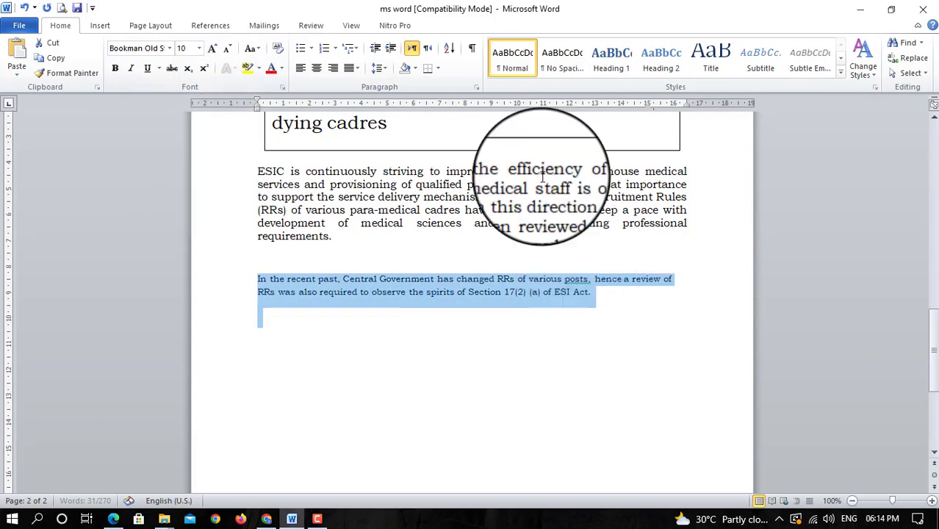
click(379, 67)
click(387, 87)
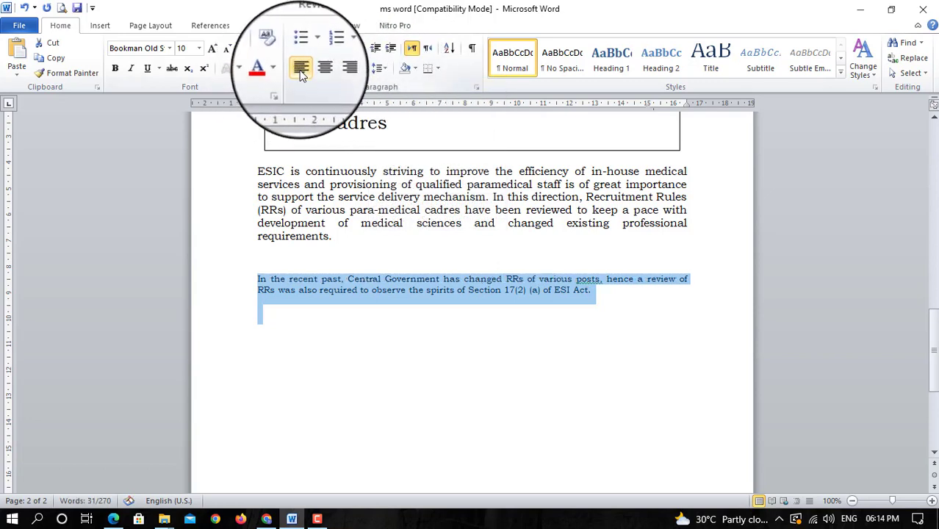
- Remove the blank line between the ESIC paragraph and the "In the recent past" paragraph on page 2
click(600, 292)
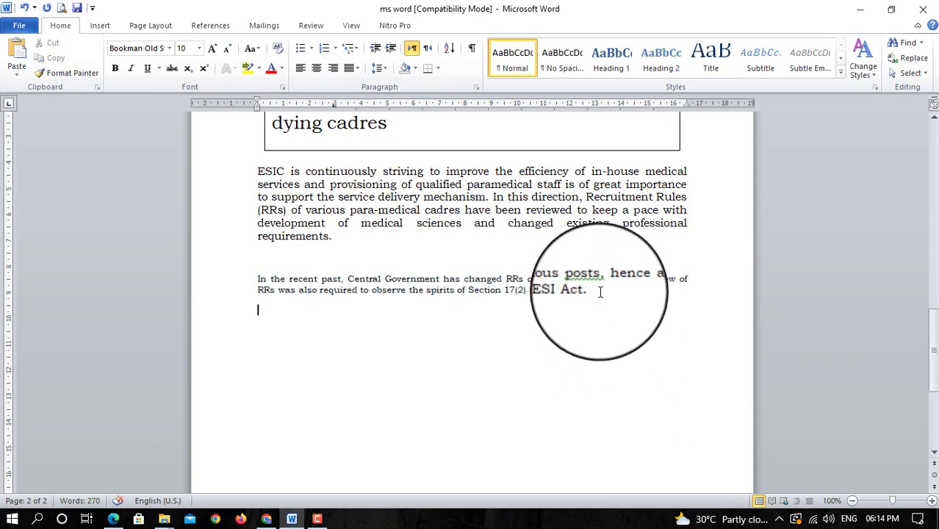
right_click(596, 283)
click(630, 309)
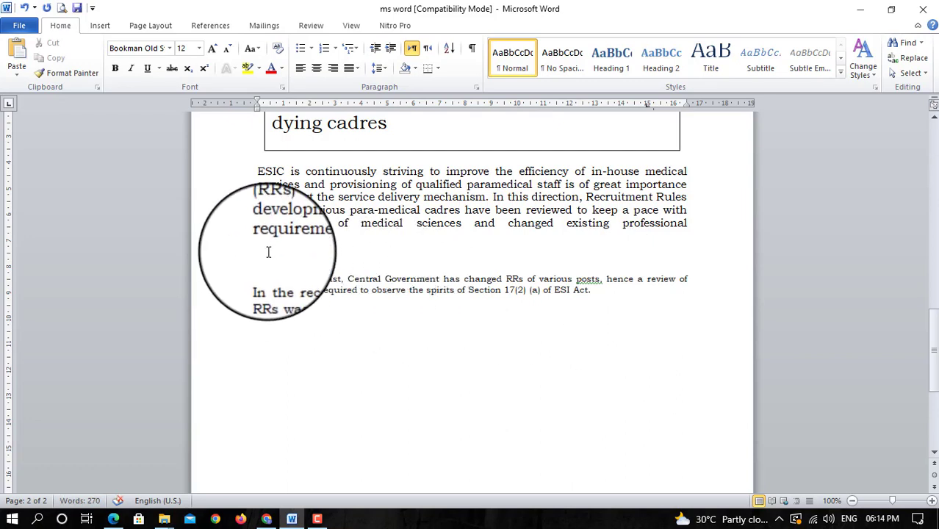
key(Delete)
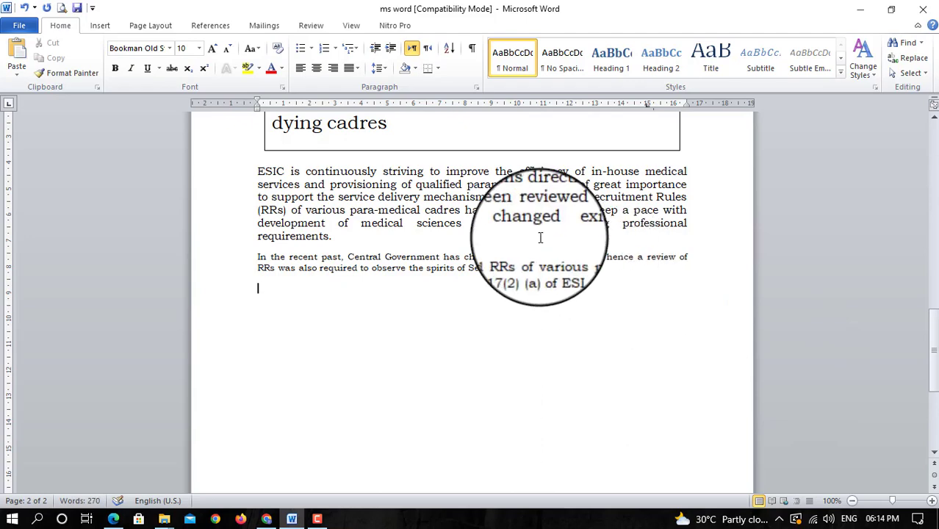
- Check the remaining instructions in UDC doc.pdf and copy page 1's "During the process" paragraph below the "In the recent past" paragraph on page 2
click(117, 518)
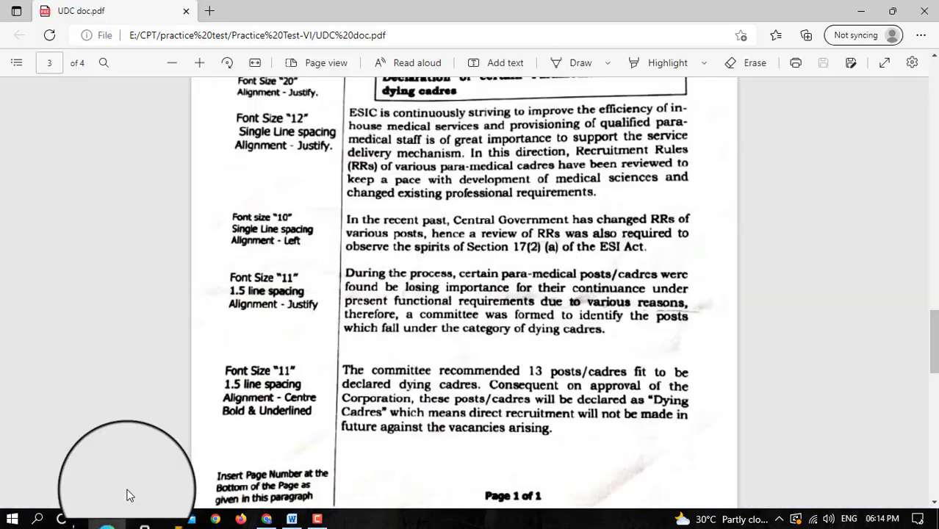
scroll(394, 266, down, 2)
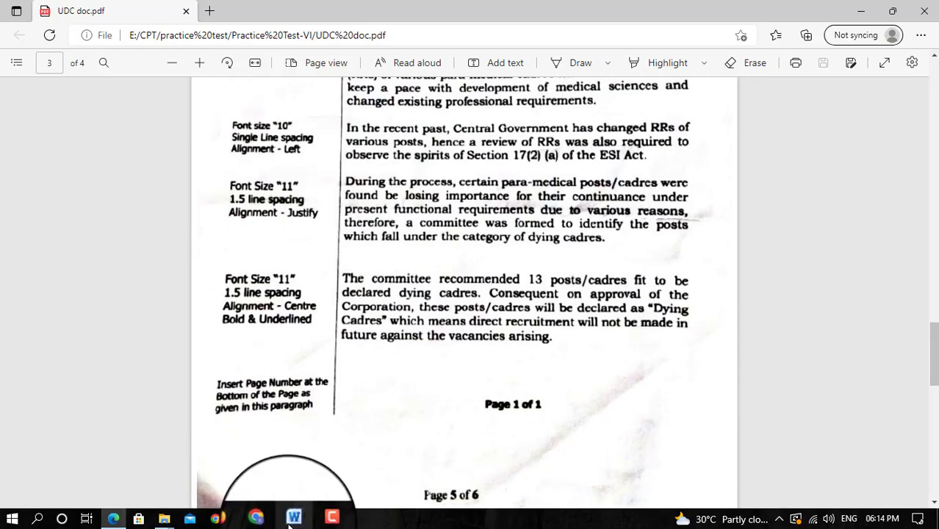
mouse_move(289, 525)
click(294, 452)
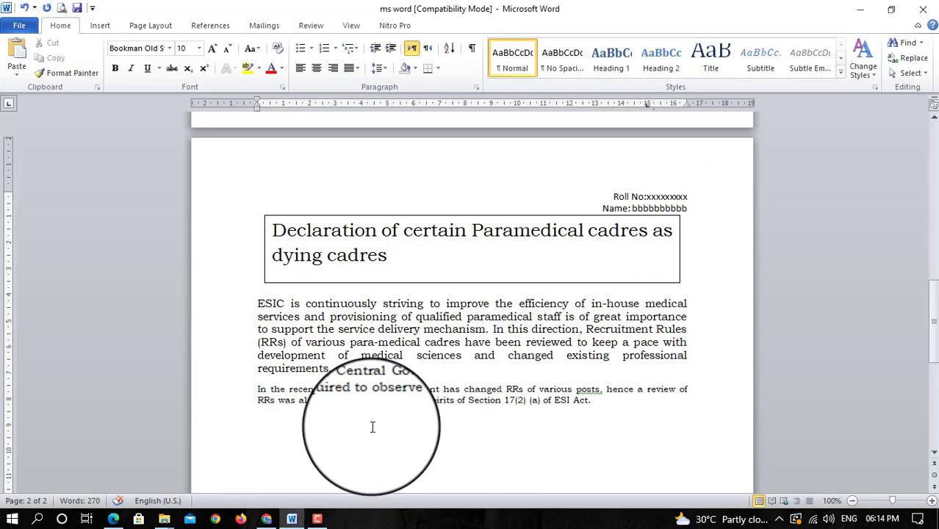
scroll(373, 425, up, 5)
scroll(371, 426, down, 10)
scroll(371, 426, up, 10)
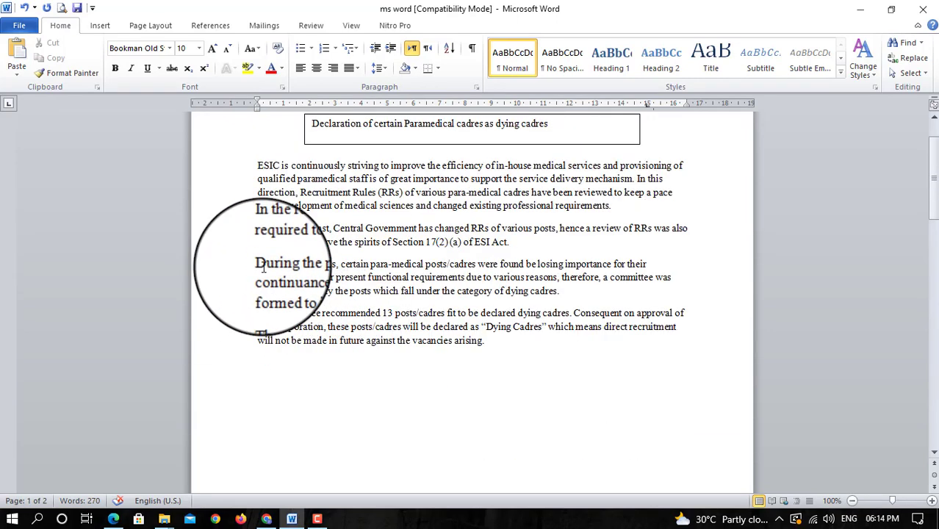
drag(258, 264, 574, 293)
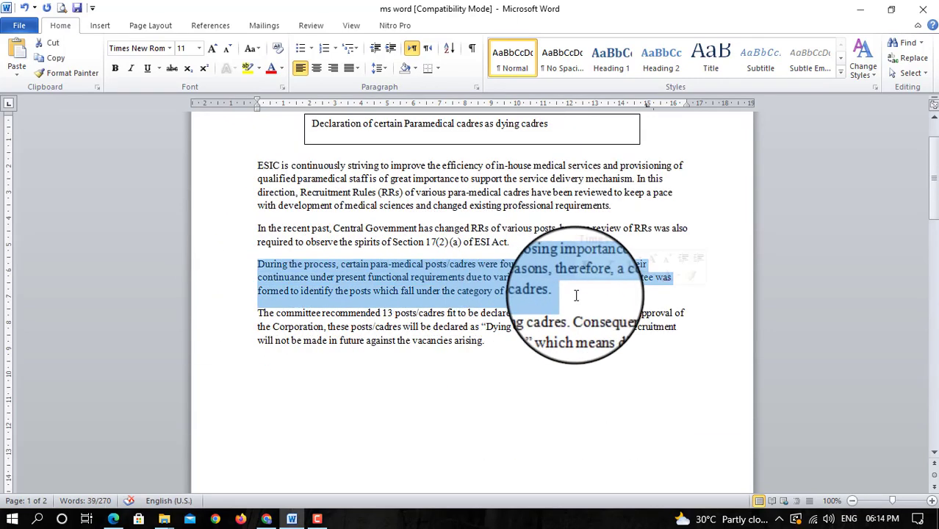
scroll(580, 301, down, 12)
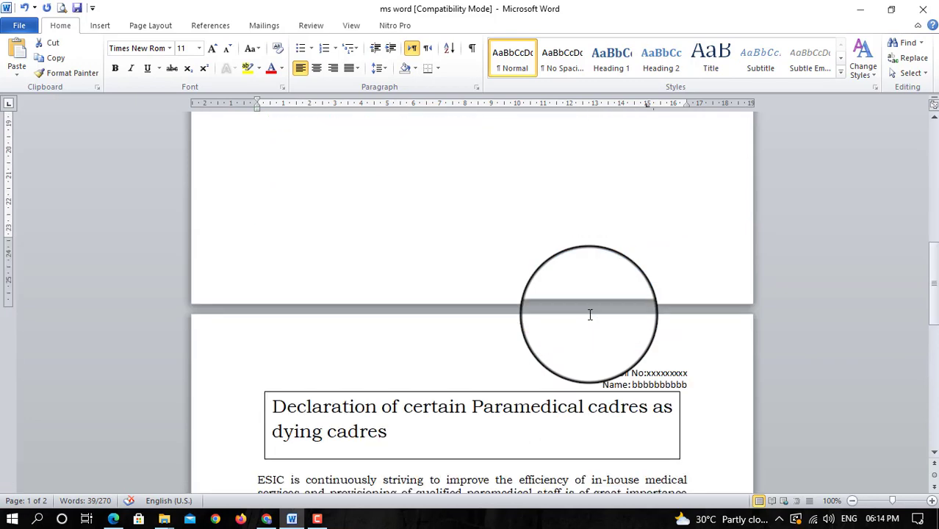
click(272, 361)
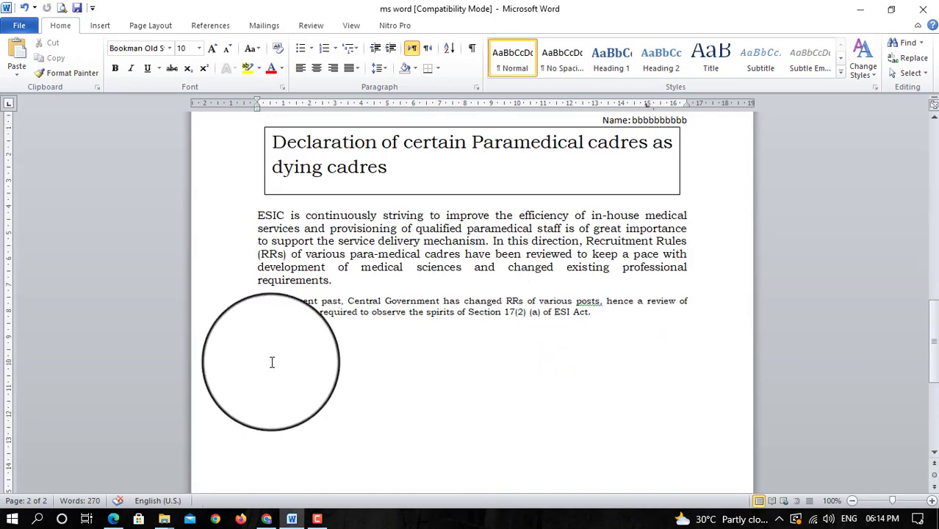
text(During the continuance process, certain para-medical posts/cadres were found be losing importance for their continuance under present functional requirements due to various reasons, therefore, a committee was formed to identify the posts which fall under the category of dying cadres.)
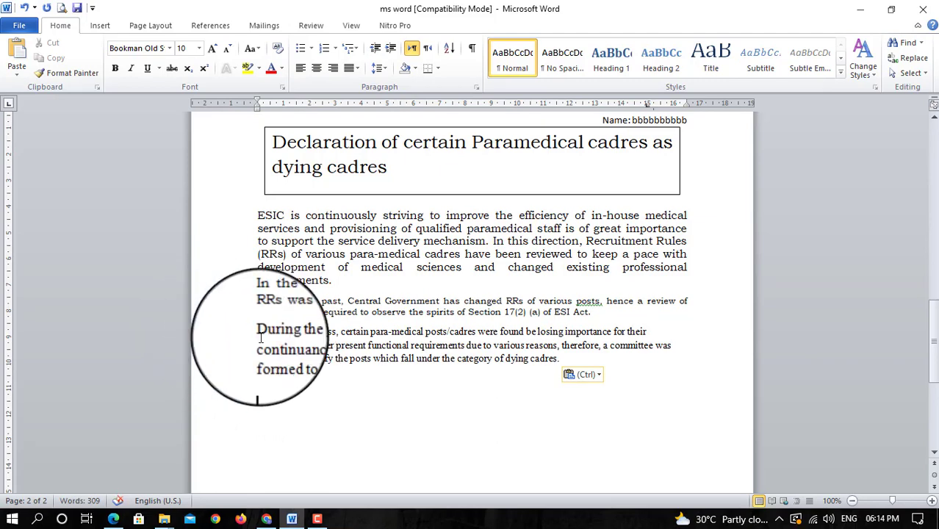
- Format page 2's "During the process" paragraph in Bookman Old Style, size 11, with justified alignment and 1.5 line spacing
drag(257, 332, 534, 363)
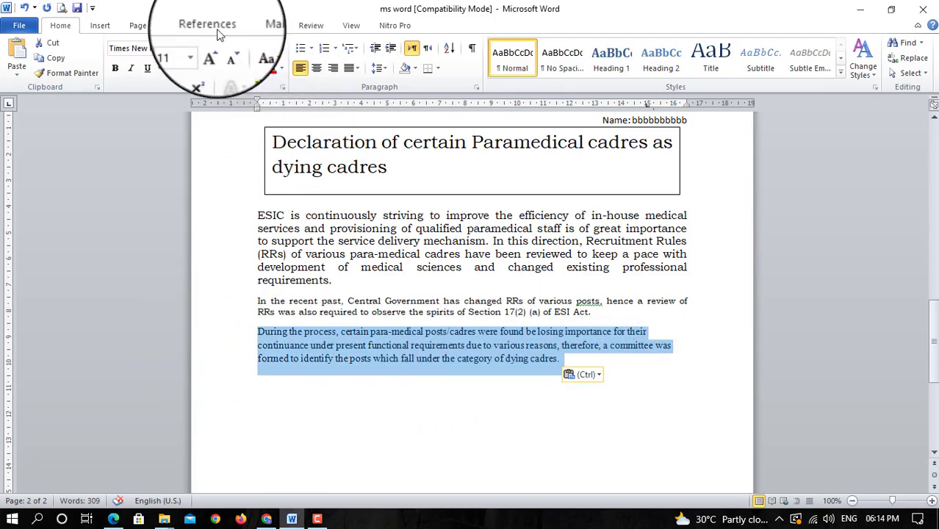
click(156, 47)
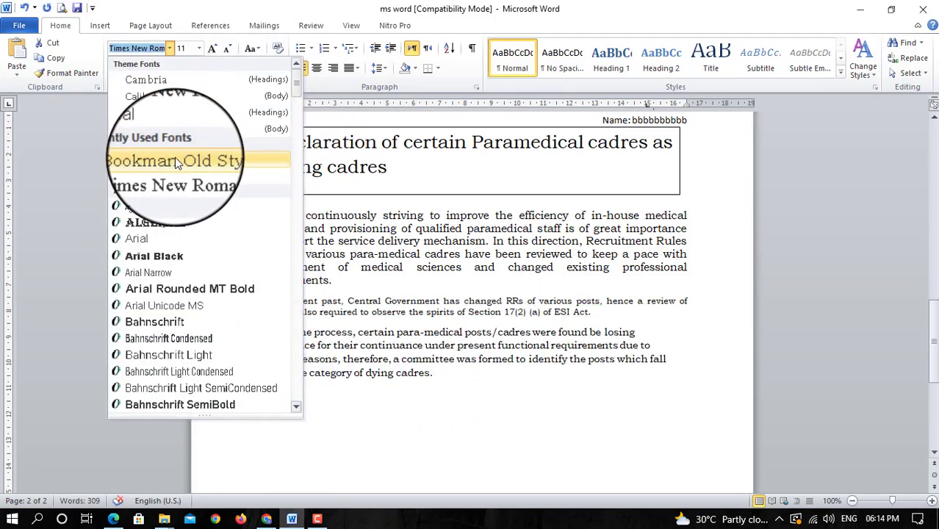
click(174, 157)
click(199, 48)
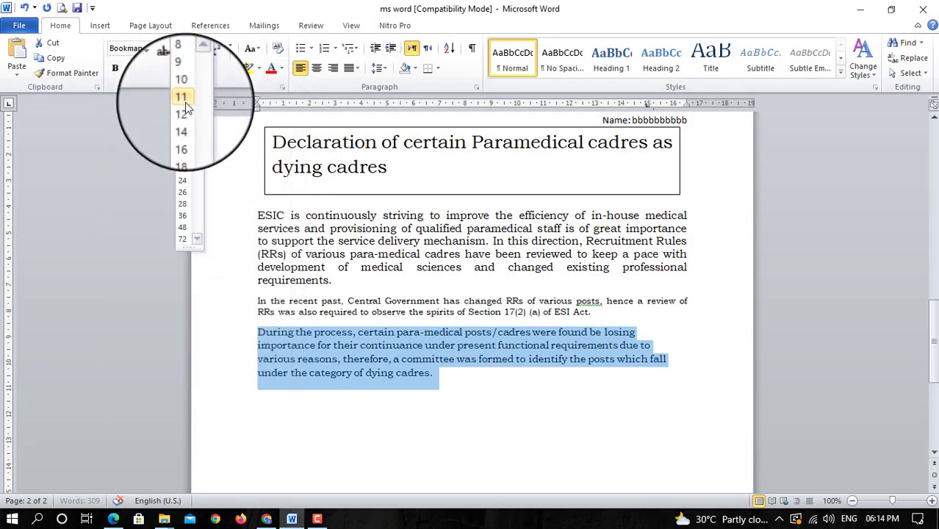
click(183, 101)
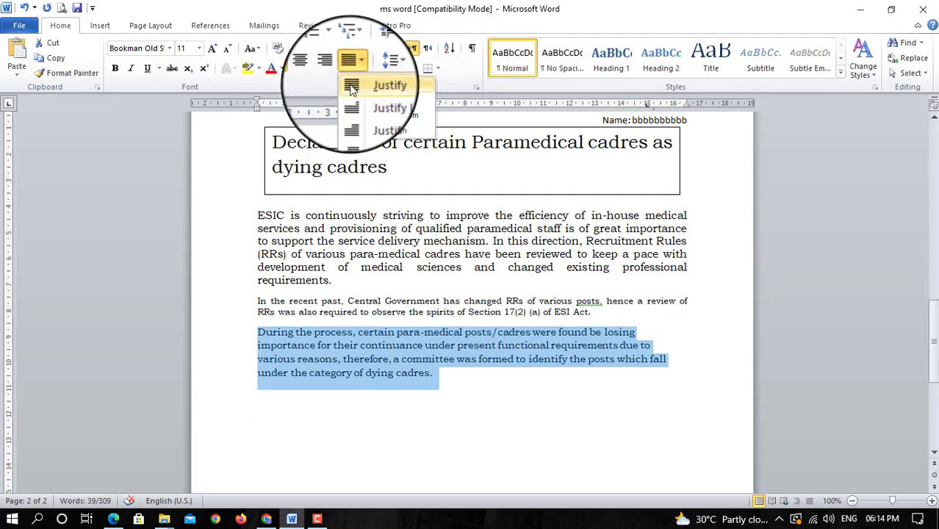
click(347, 69)
click(371, 69)
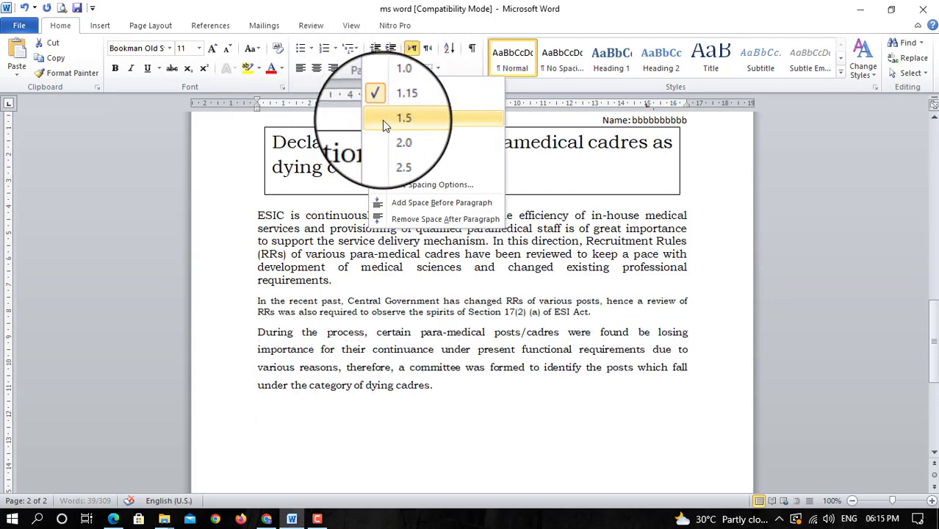
click(382, 120)
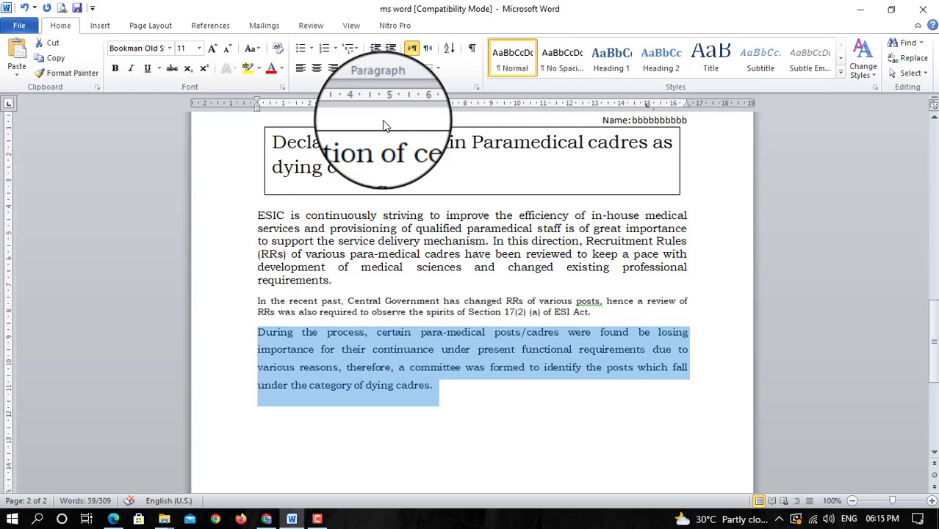
click(463, 403)
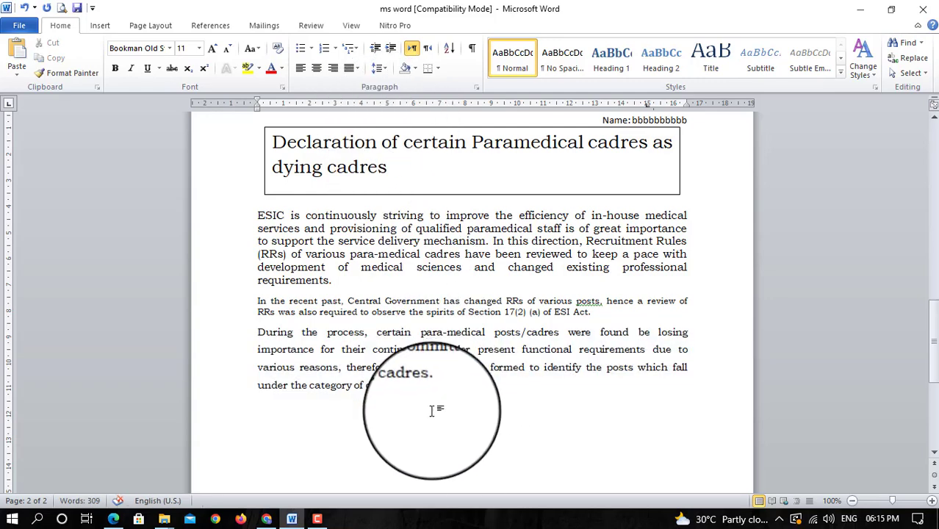
- Check the next instructions in UDC doc.pdf and copy page 1's "The committee recommended" paragraph below the "During the process" paragraph on page 2
mouse_move(113, 519)
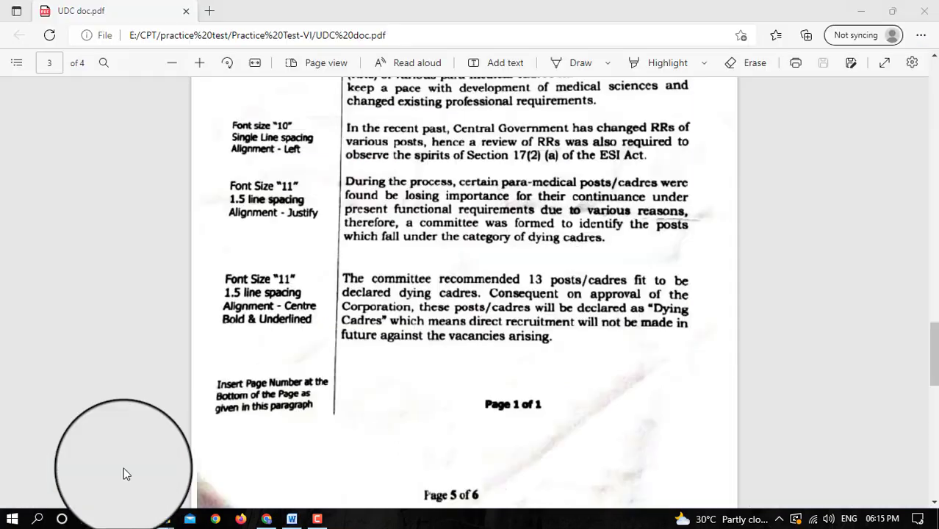
click(124, 467)
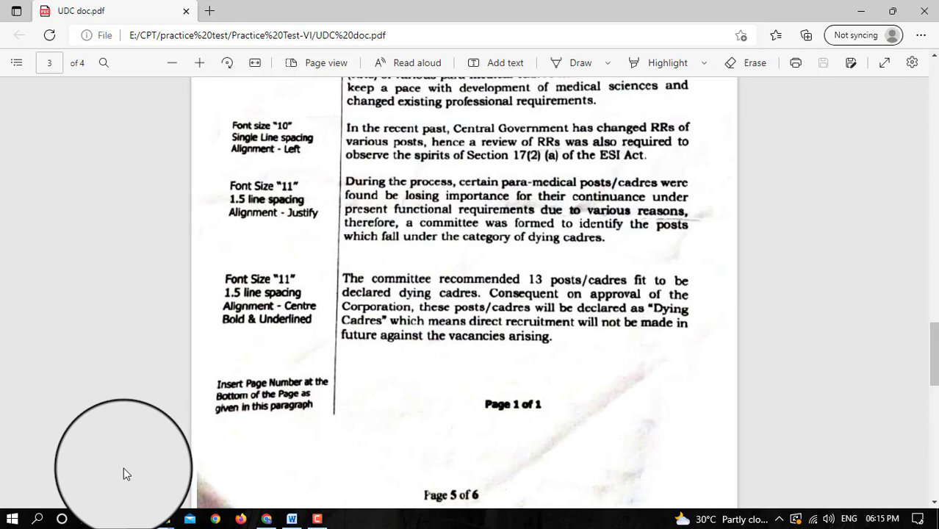
mouse_move(294, 520)
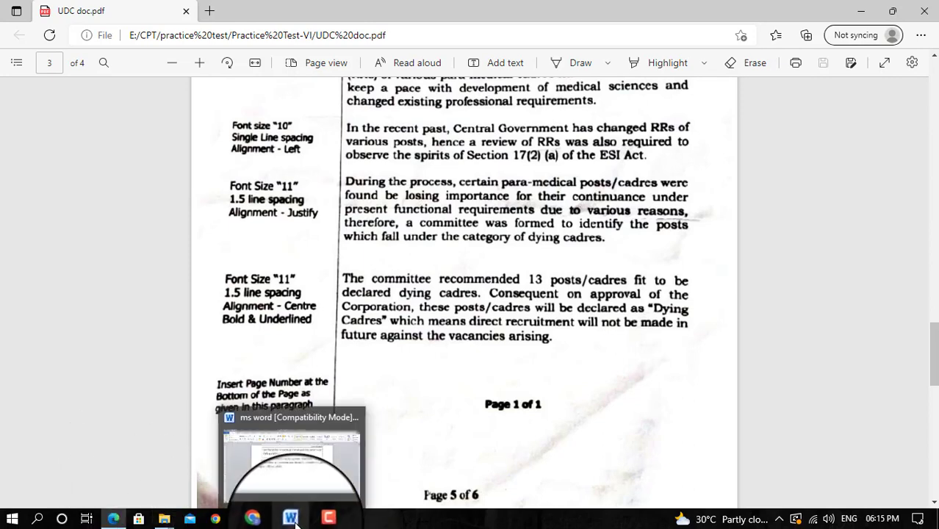
click(299, 463)
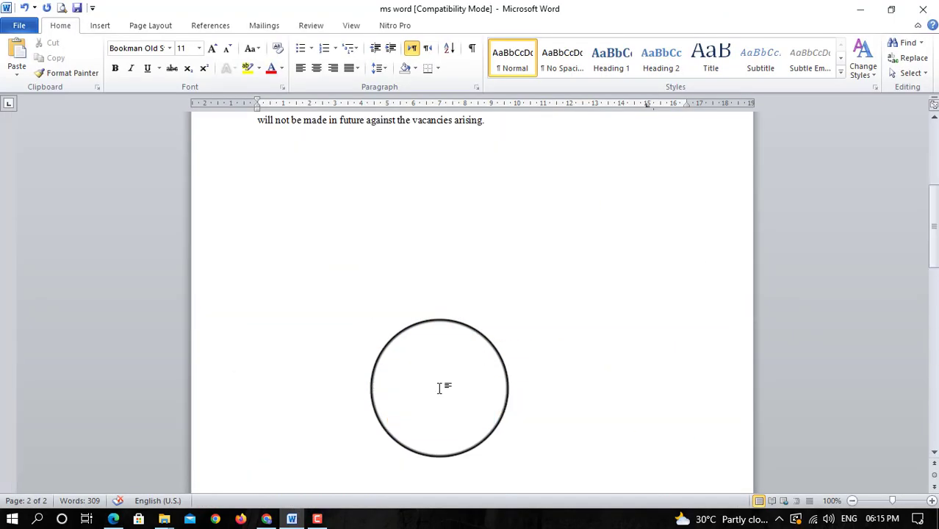
drag(255, 311, 526, 361)
key(ctrl+c)
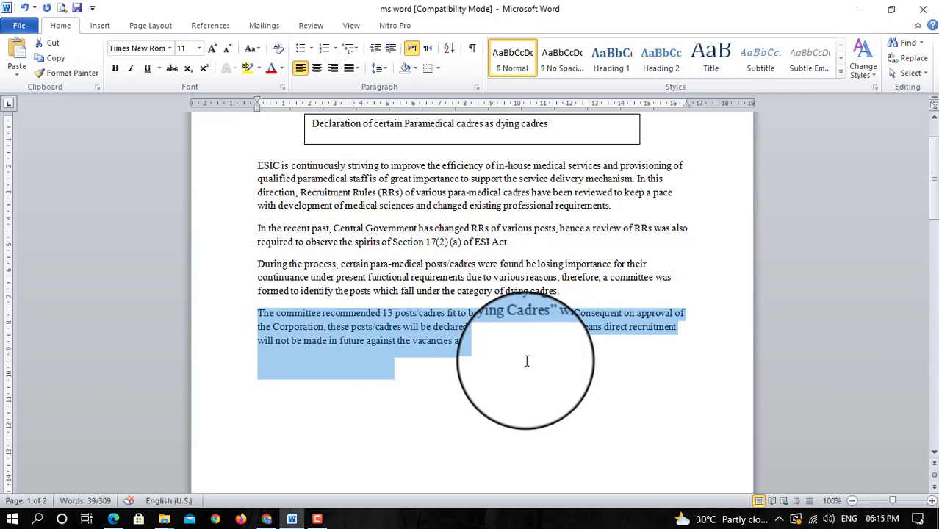
scroll(531, 419, down, 20)
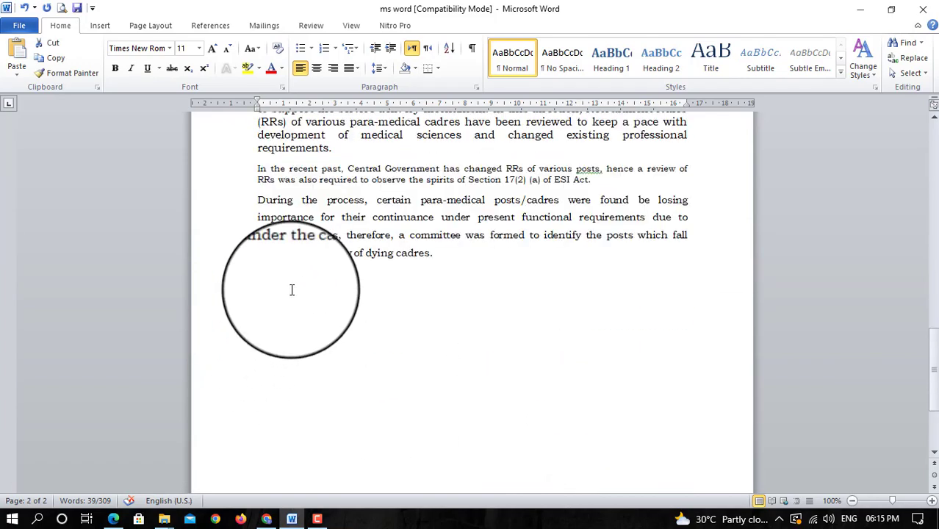
click(260, 284)
key(ctrl+v)
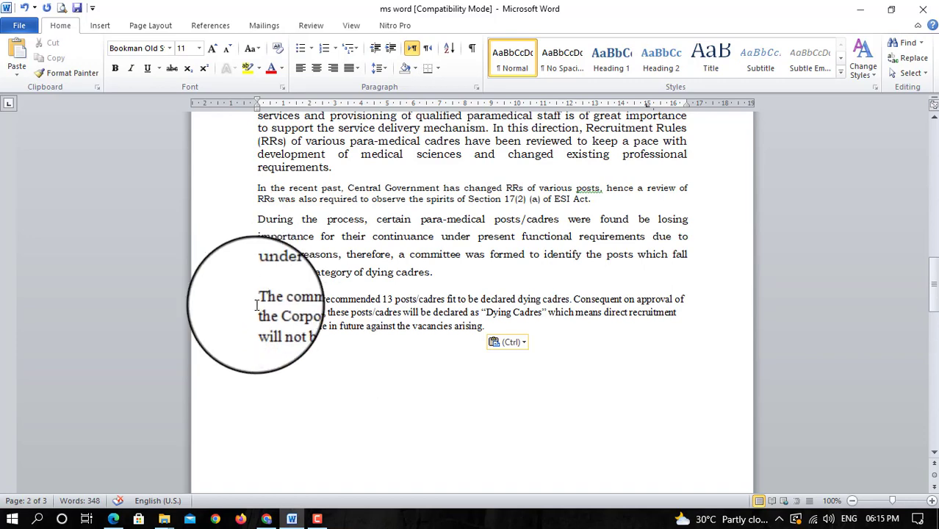
- Format page 2's "The committee recommended" paragraph in Bookman Old Style with 1.5 line spacing and centre alignment, checking UDC doc.pdf for the requirements
drag(257, 299, 495, 324)
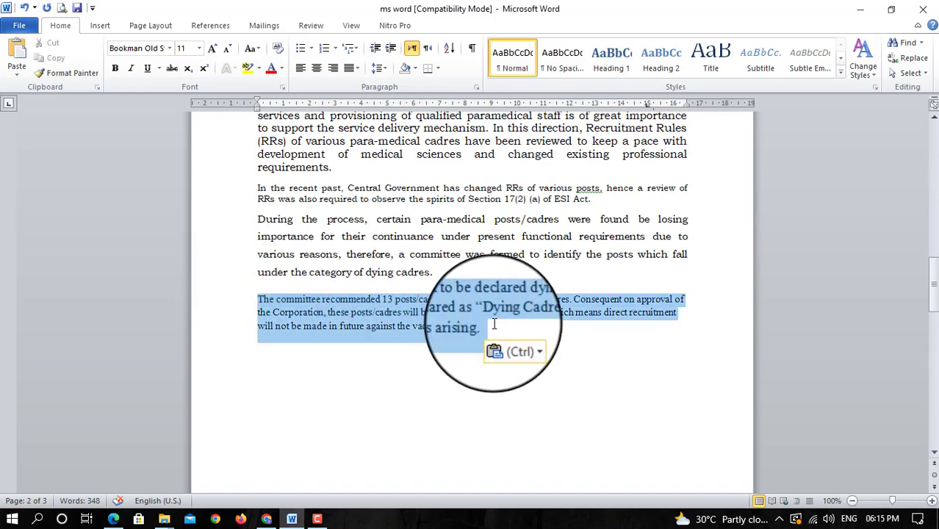
click(169, 48)
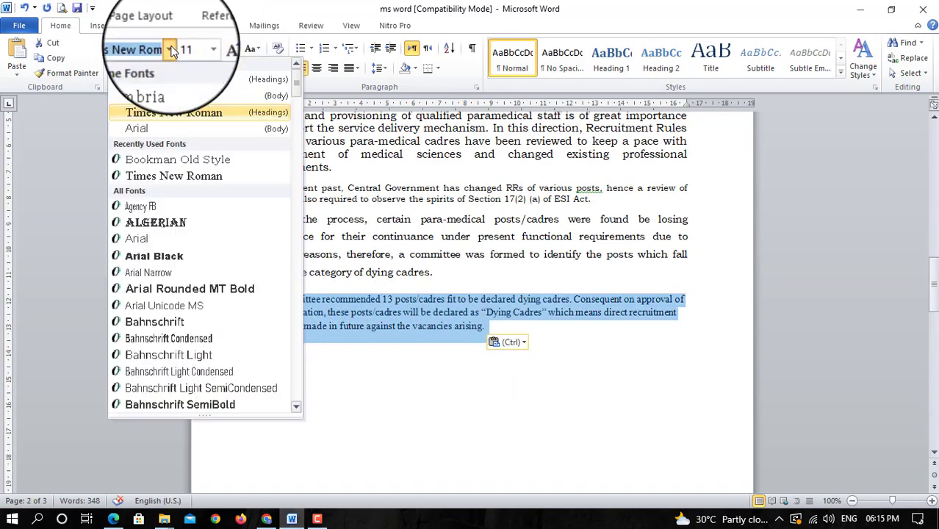
click(165, 157)
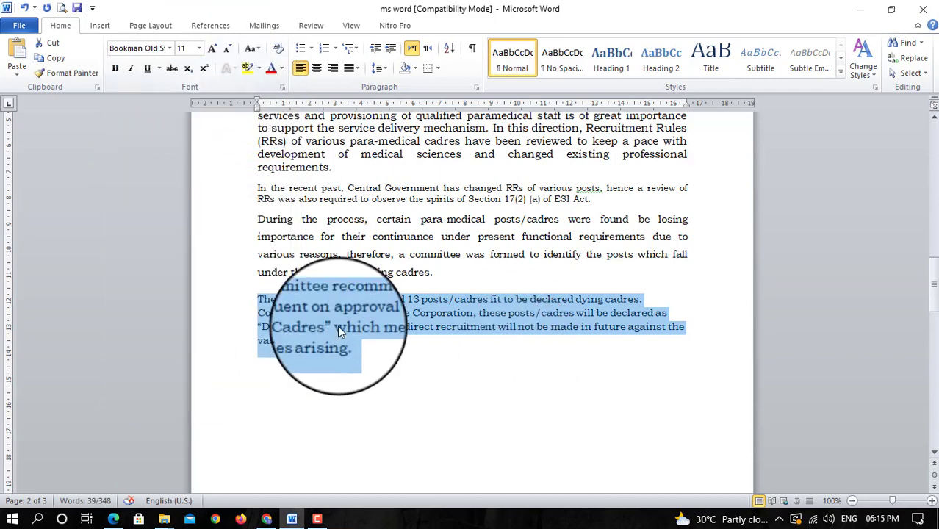
key(alt+Tab)
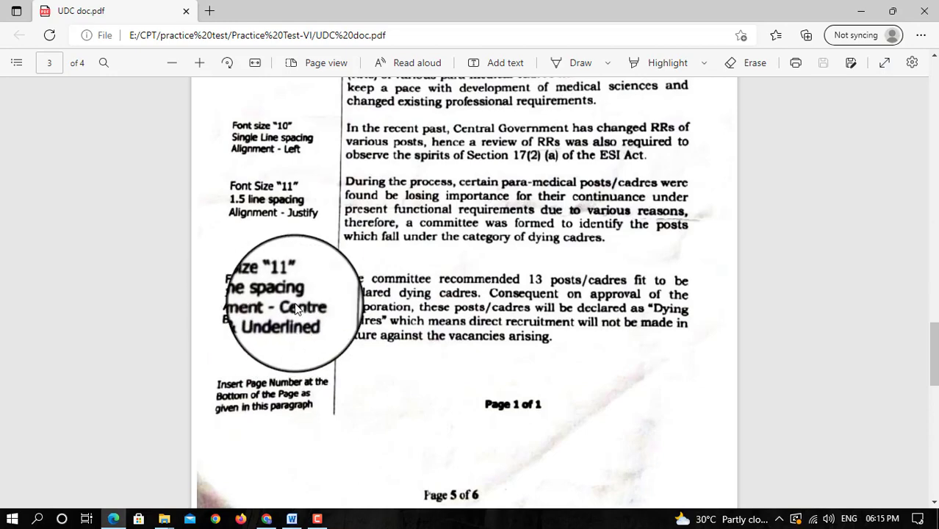
key(alt+Tab)
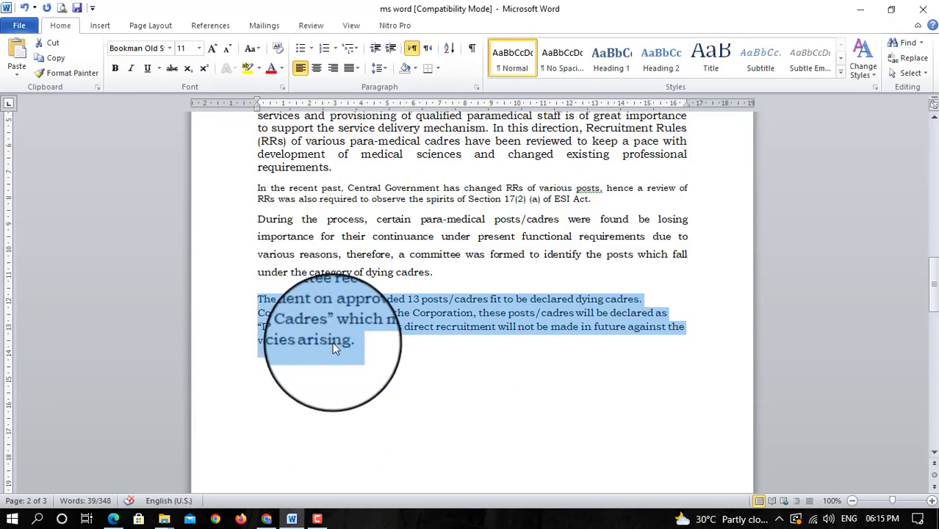
click(388, 72)
click(390, 123)
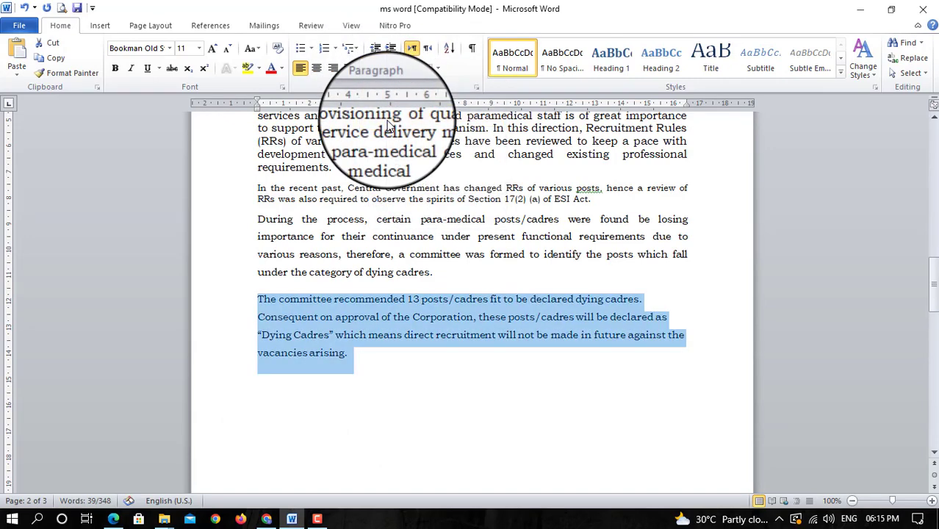
click(317, 70)
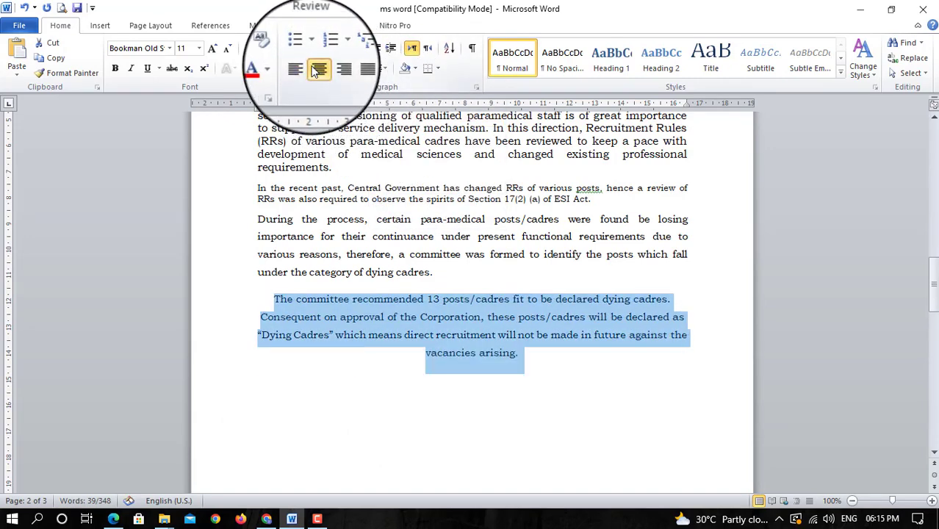
- Check the remaining style requirement in UDC doc.pdf and make the "The committee recommended" paragraph bold and underlined
key(alt+Tab)
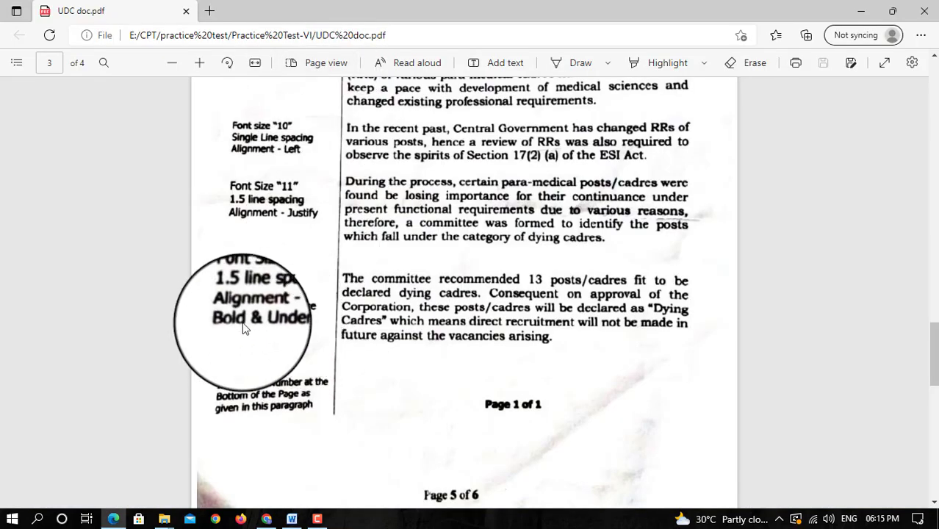
click(293, 518)
triple_click(408, 323)
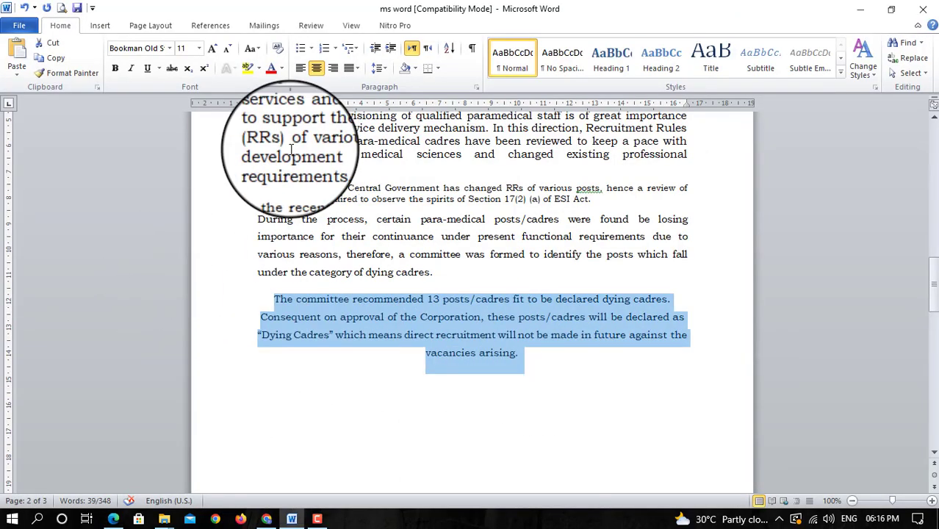
click(114, 68)
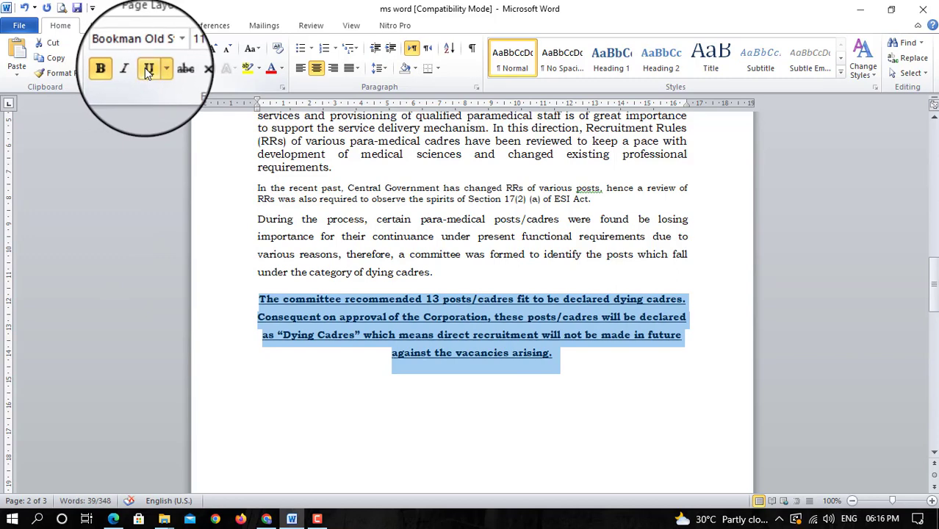
- Check the page number instruction in UDC doc.pdf and insert a Page X of Y number in Bold Numbers style at the current position
key(alt+Tab)
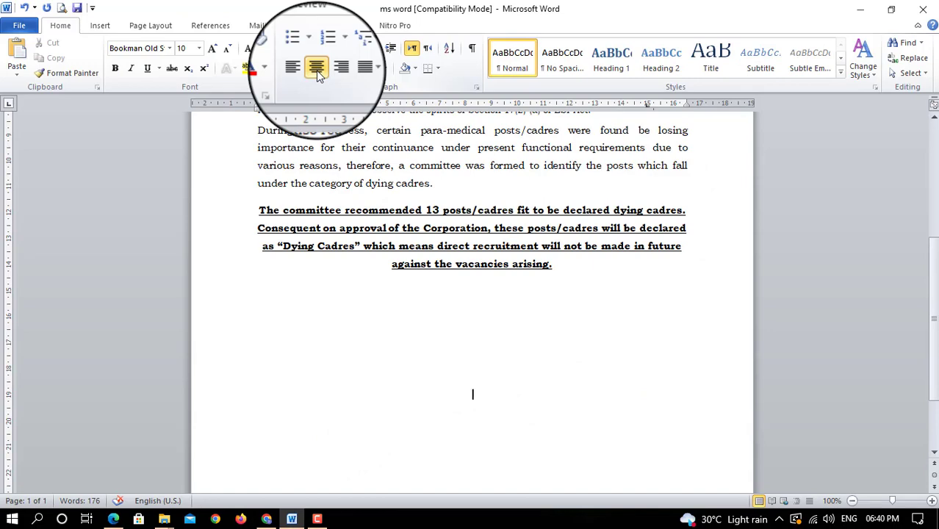
scroll(345, 114, up, 5)
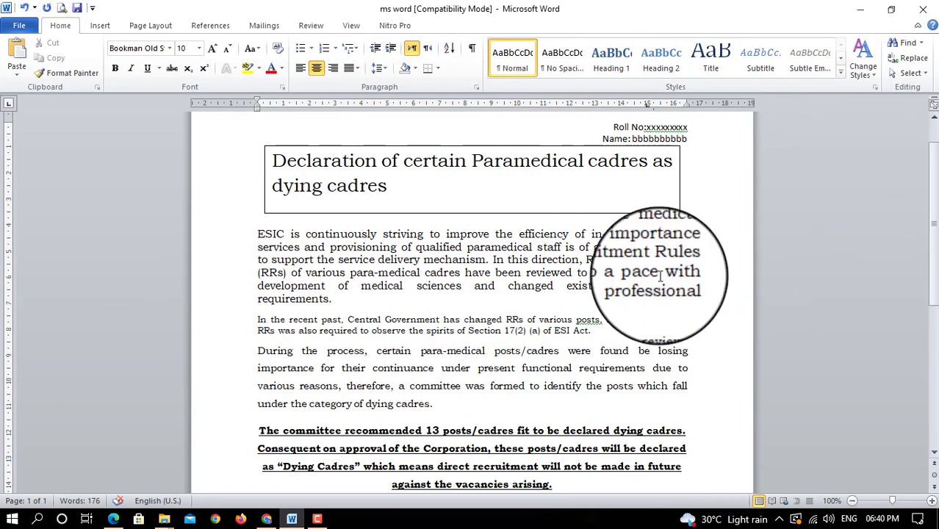
scroll(660, 273, down, 2)
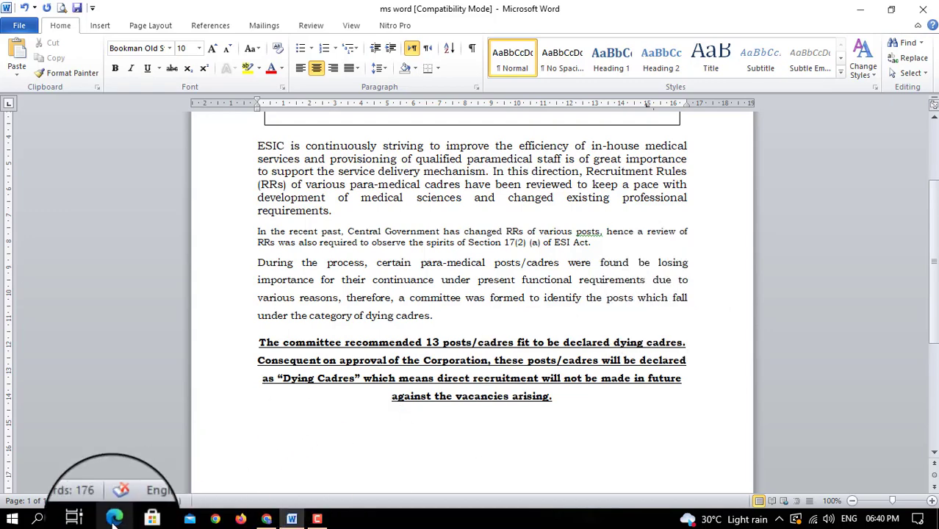
click(94, 470)
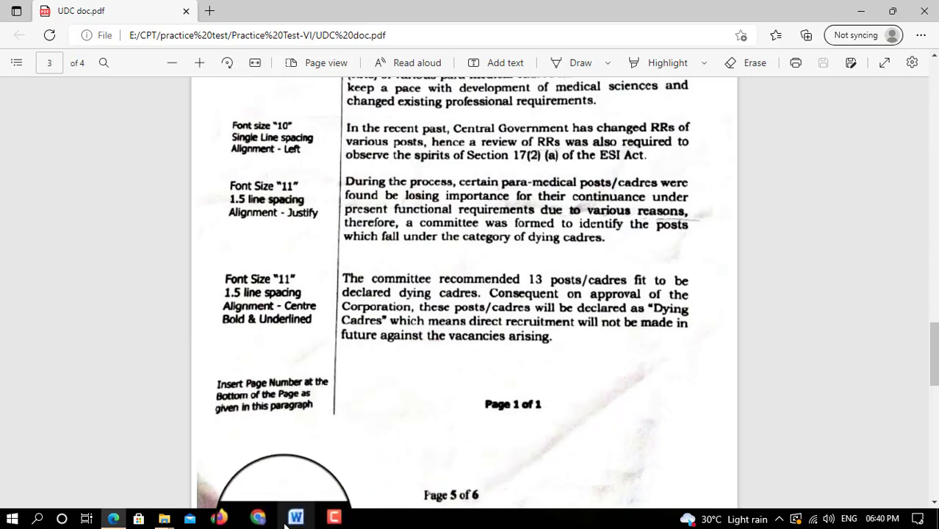
mouse_move(292, 517)
click(307, 470)
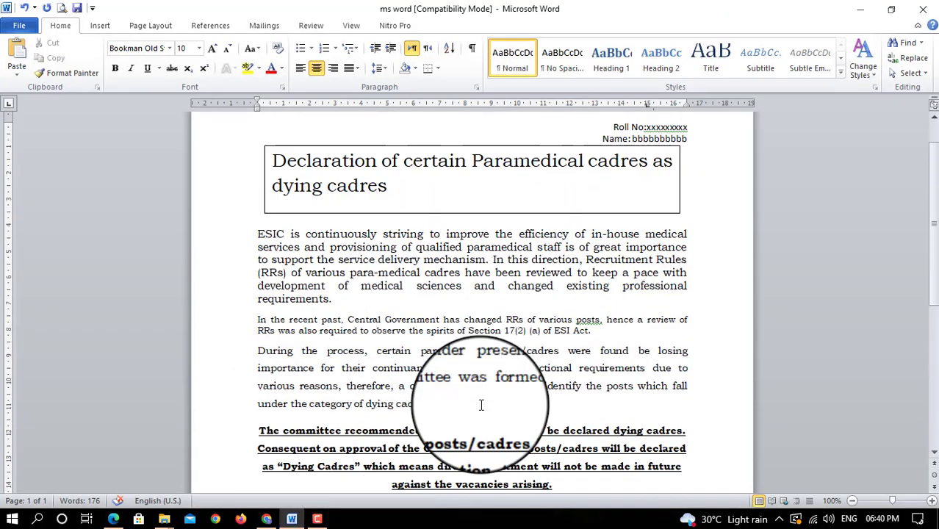
click(97, 27)
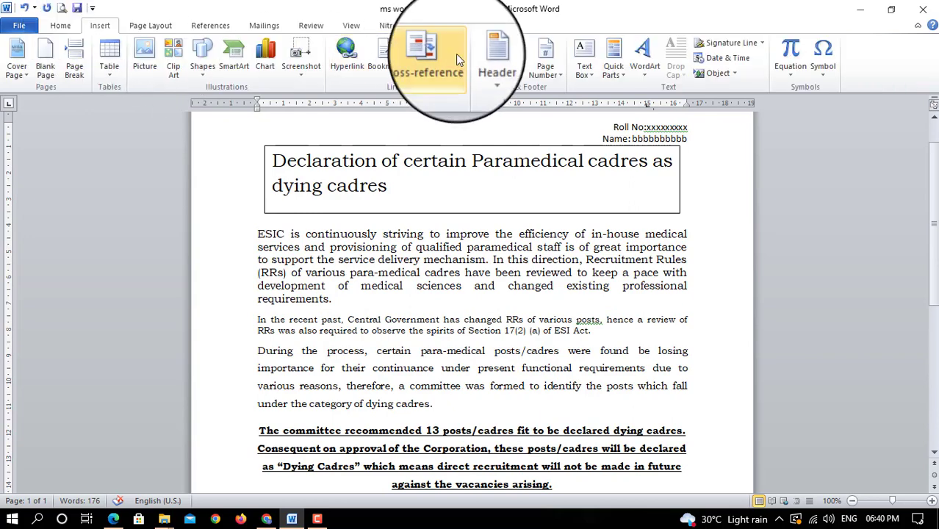
click(558, 75)
mouse_move(563, 91)
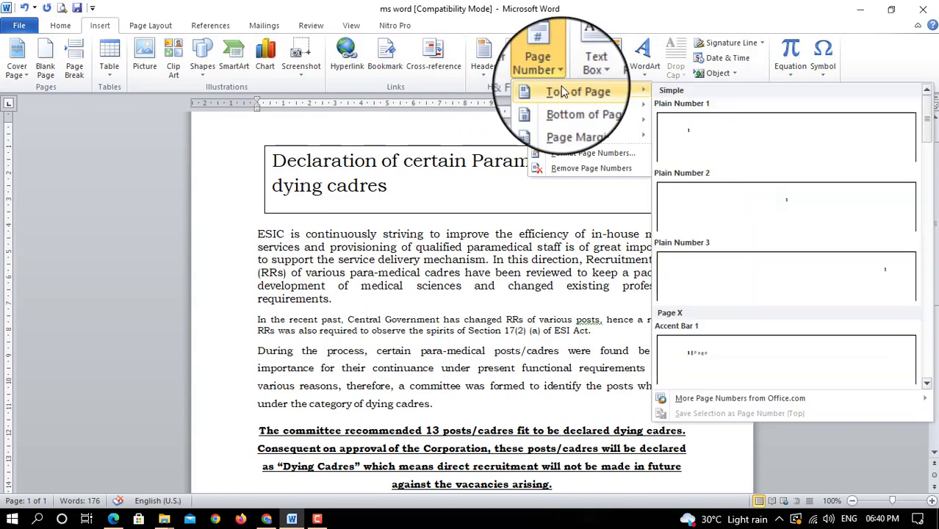
mouse_move(566, 110)
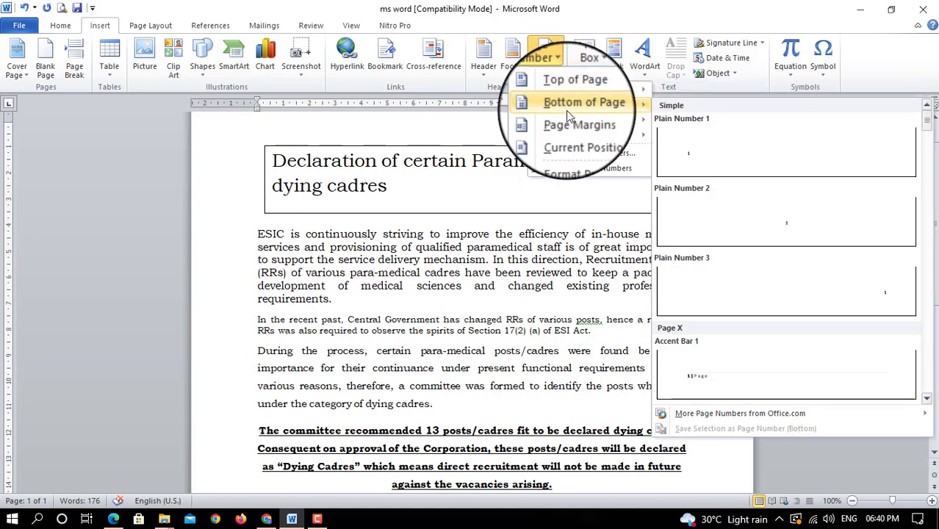
mouse_move(586, 141)
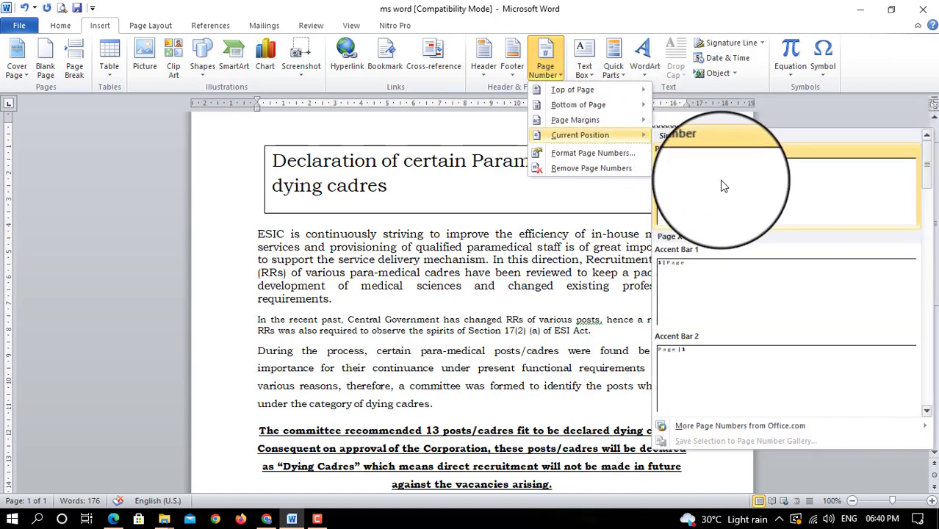
scroll(722, 187, down, 3)
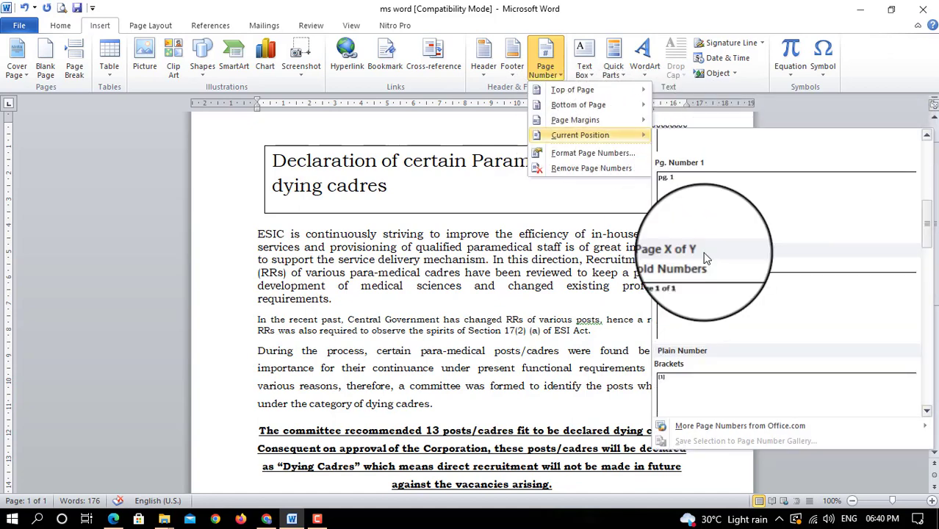
click(671, 300)
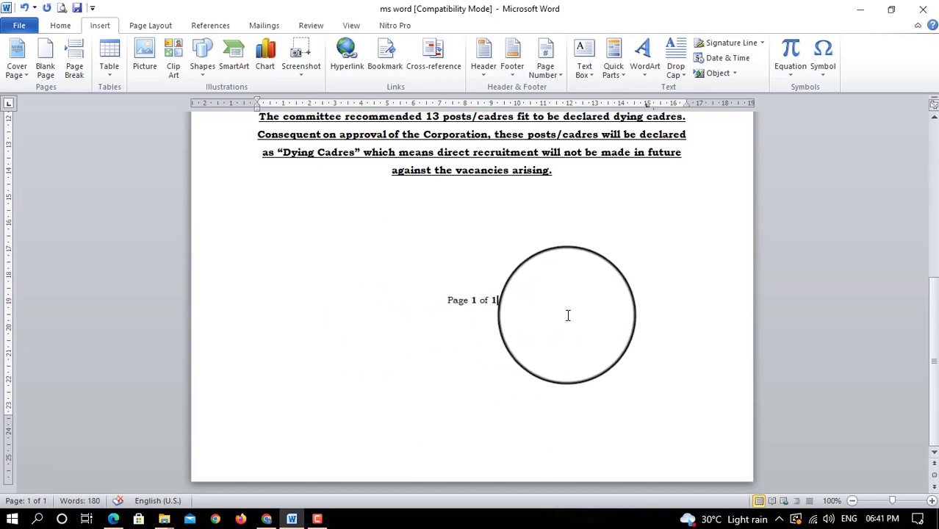
- Compare the formatted paragraphs and page number with the instructions in UDC doc.pdf, and return to the Word document
scroll(560, 318, up, 2)
scroll(578, 332, up, 1)
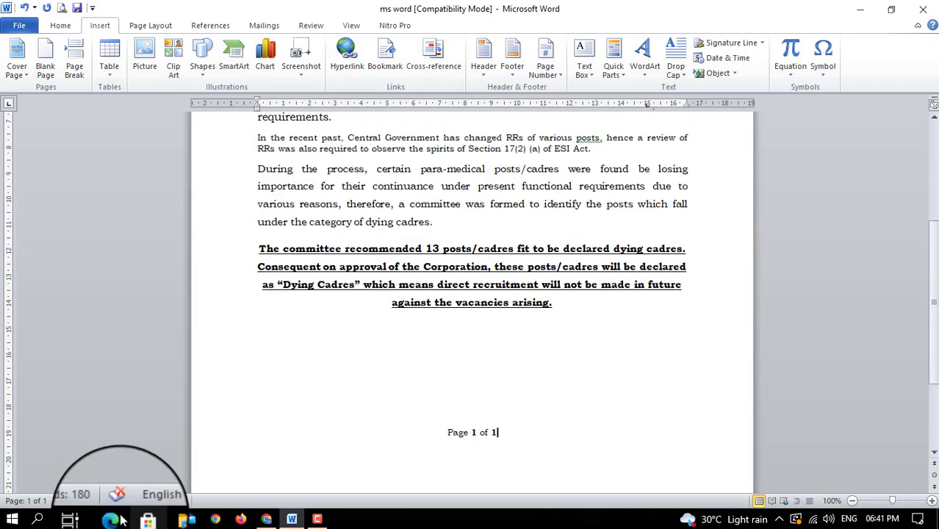
mouse_move(116, 520)
click(130, 452)
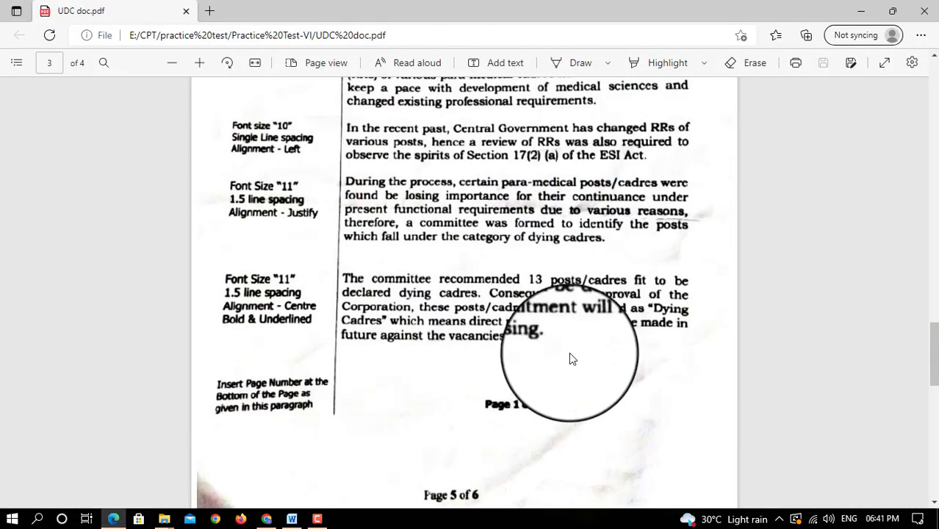
scroll(587, 352, down, 2)
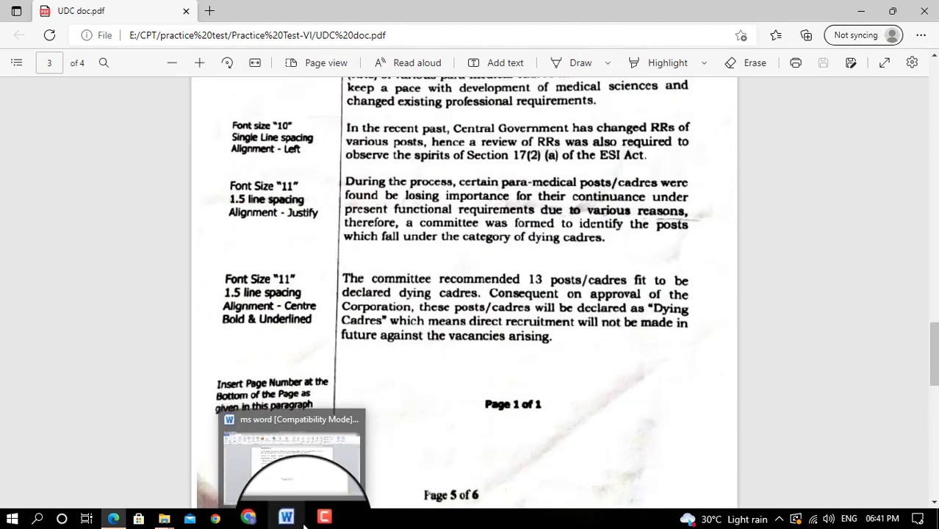
click(308, 474)
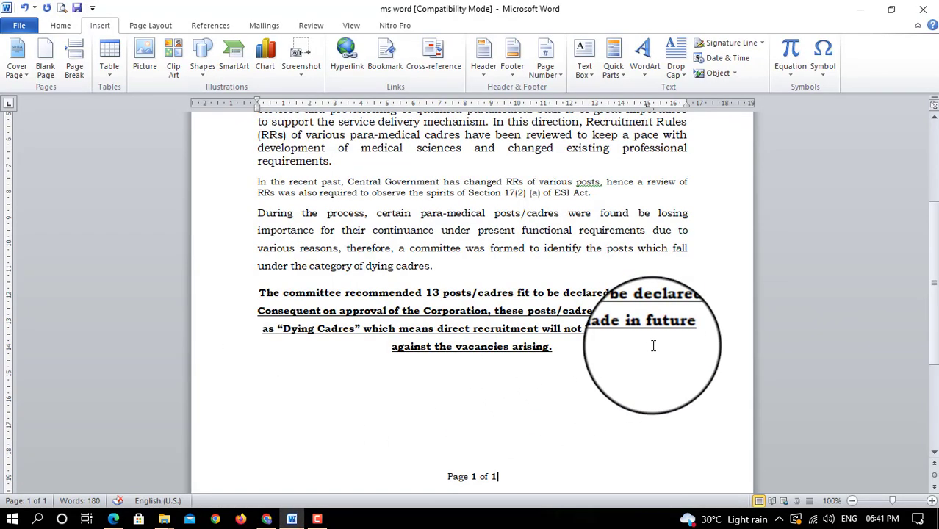